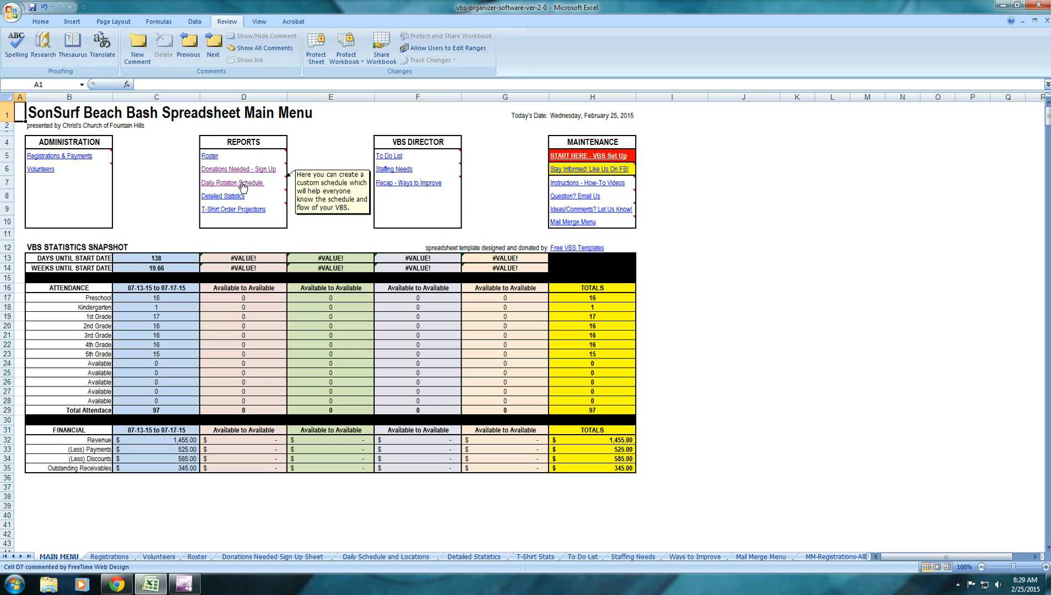
Open the Daily Rotation Schedule report and look over the Team A heading and the first time slot
click(242, 184)
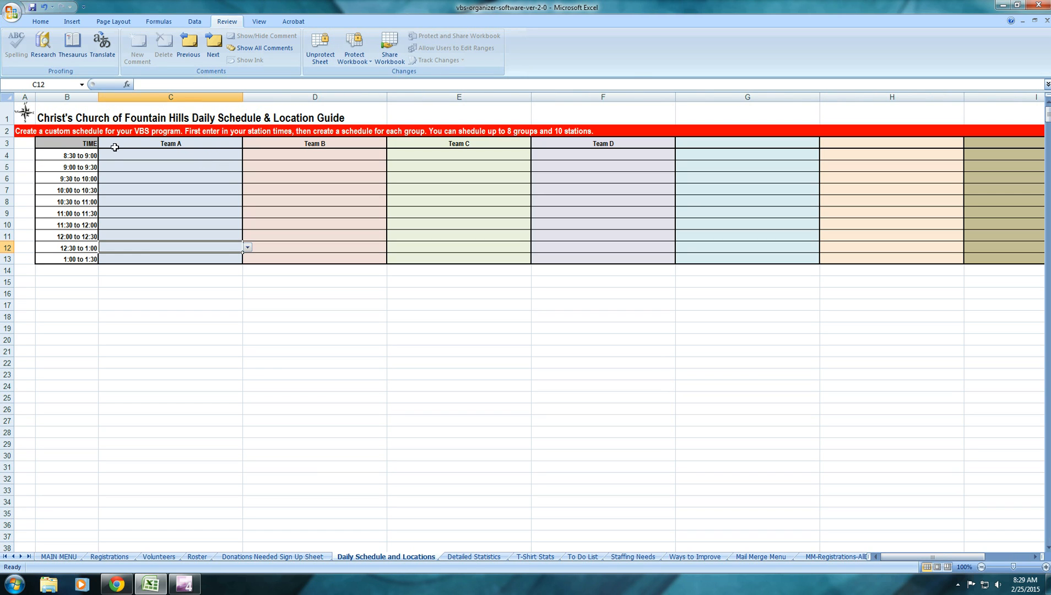
click(174, 144)
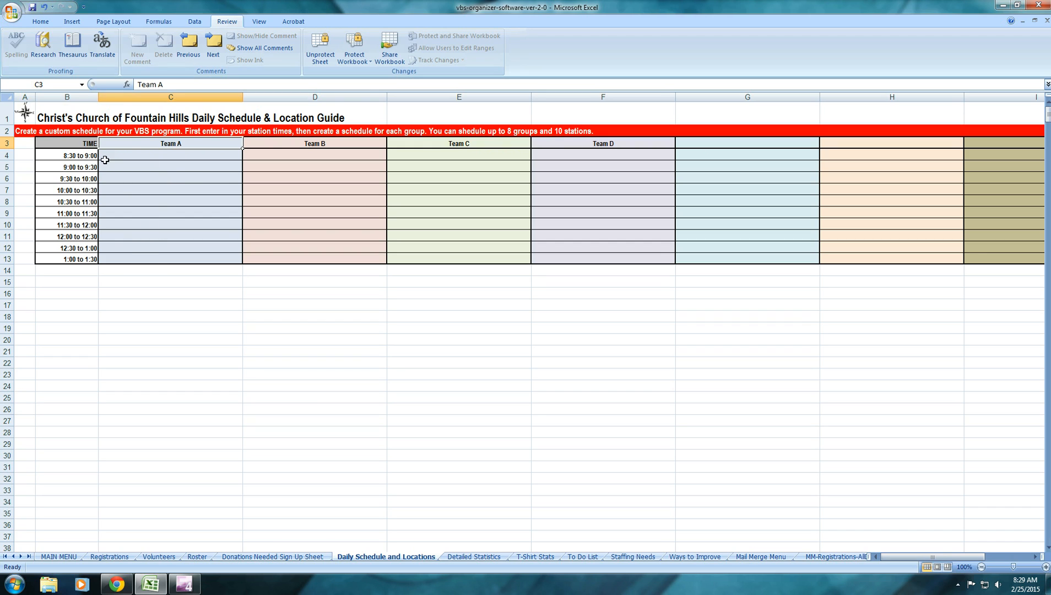
click(80, 156)
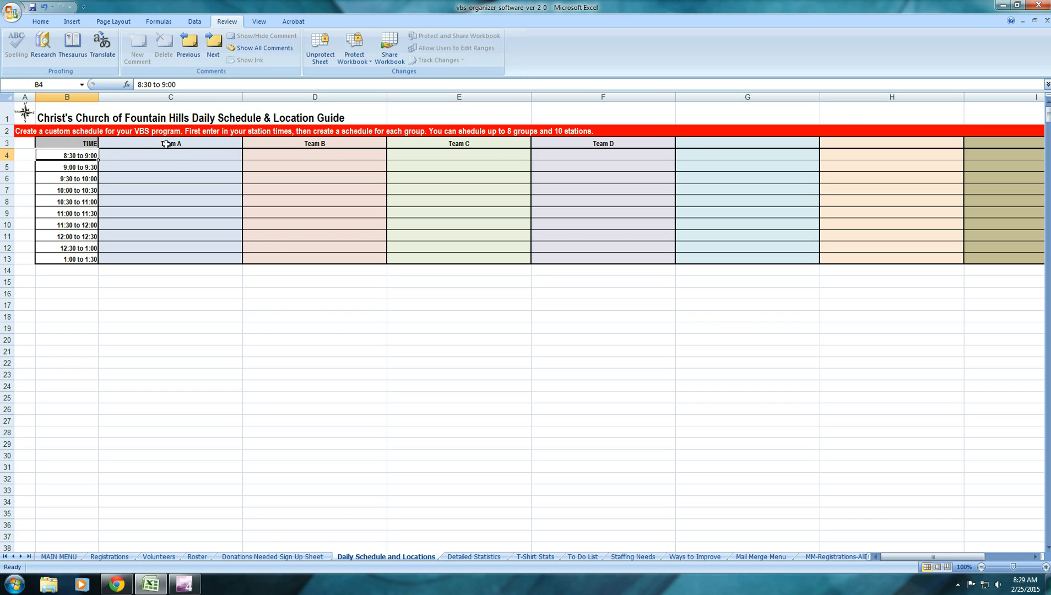
click(139, 143)
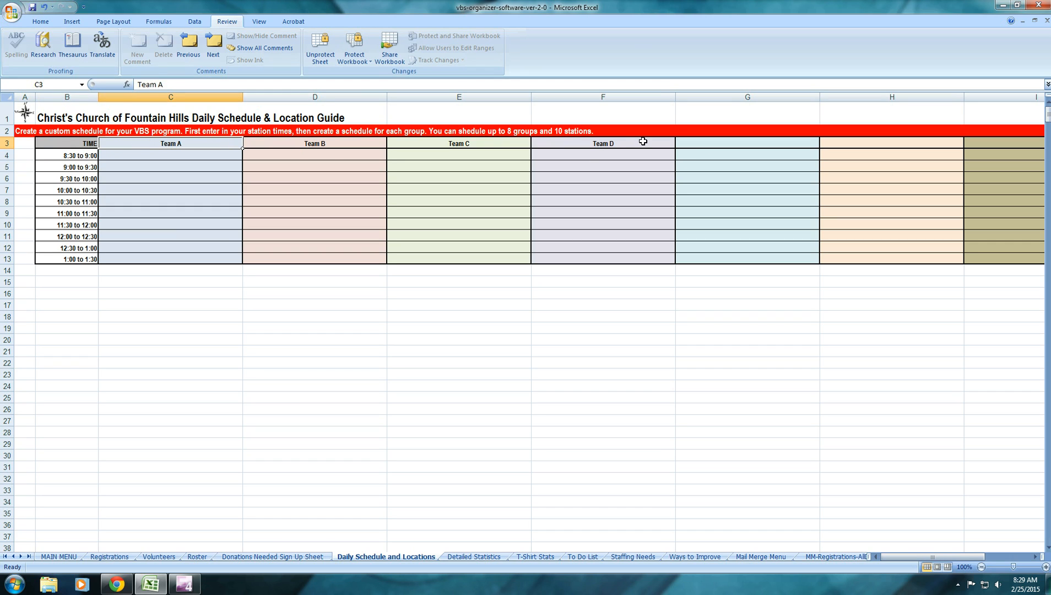
Assign Team A the Opening Skit (SonSurf Beach, Fellowship Hall) at 8:30 and Crafts (Seaside Dunes, Children's Classroom 101) at 9:00
click(208, 155)
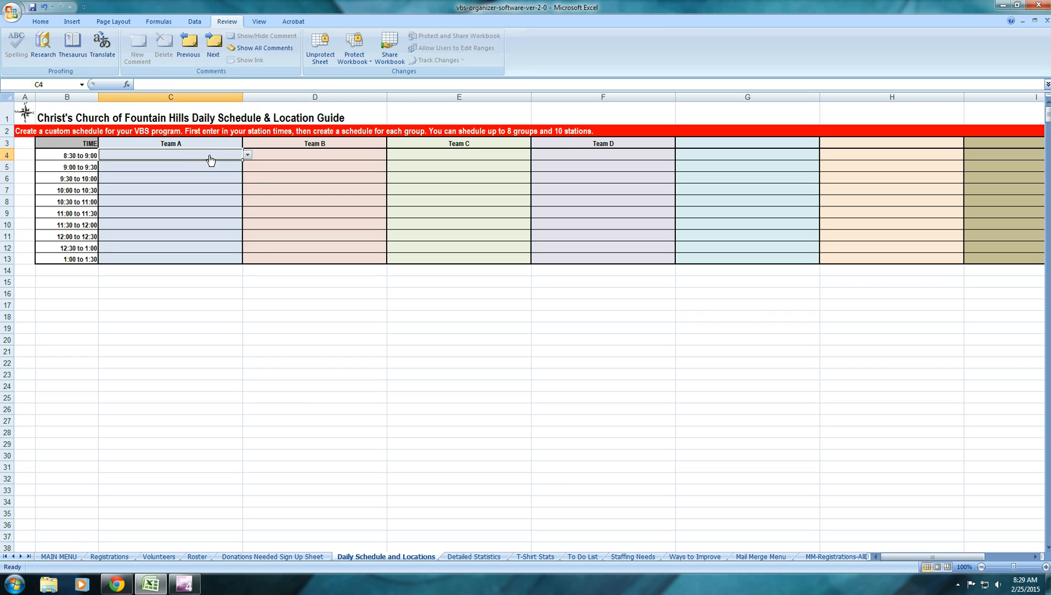
click(248, 156)
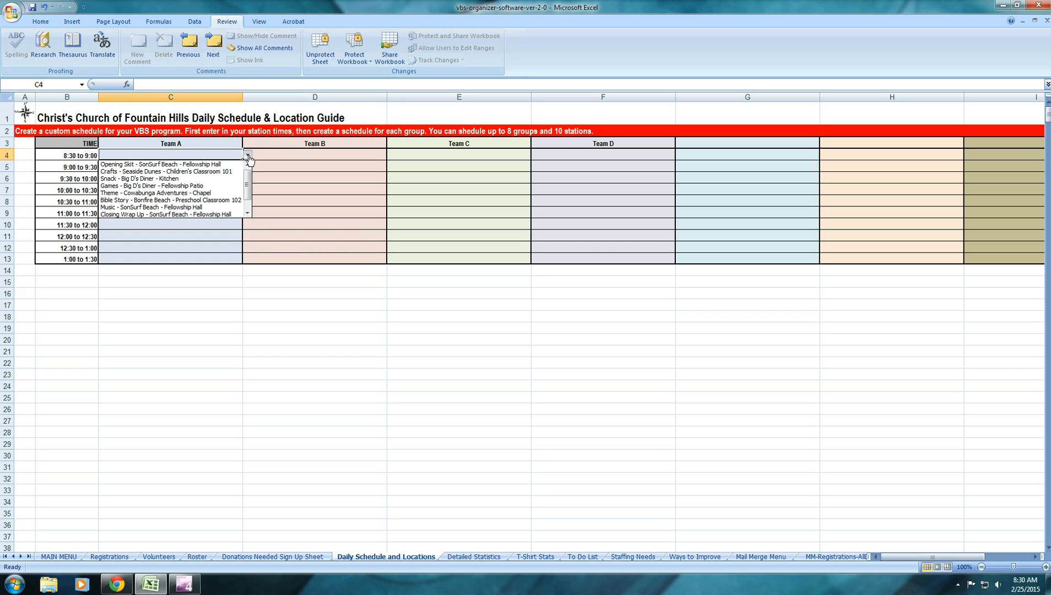
click(214, 165)
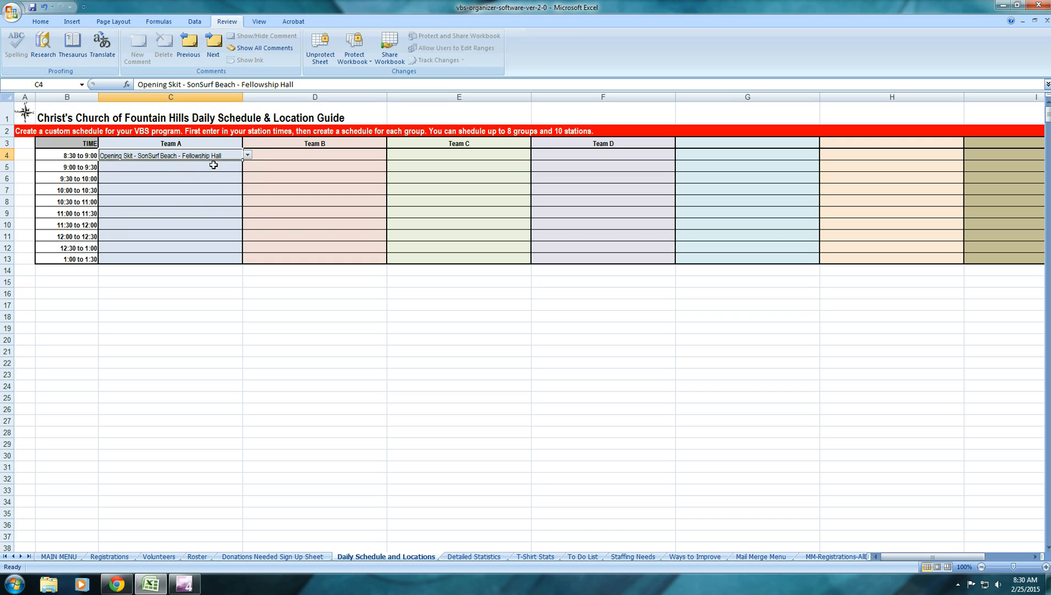
click(214, 165)
click(247, 168)
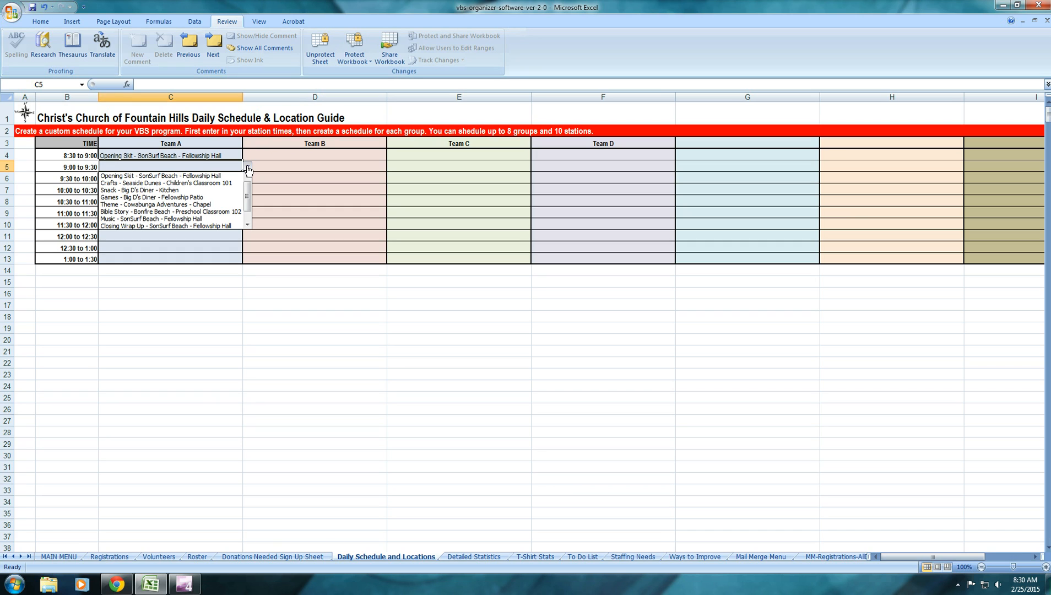
click(212, 183)
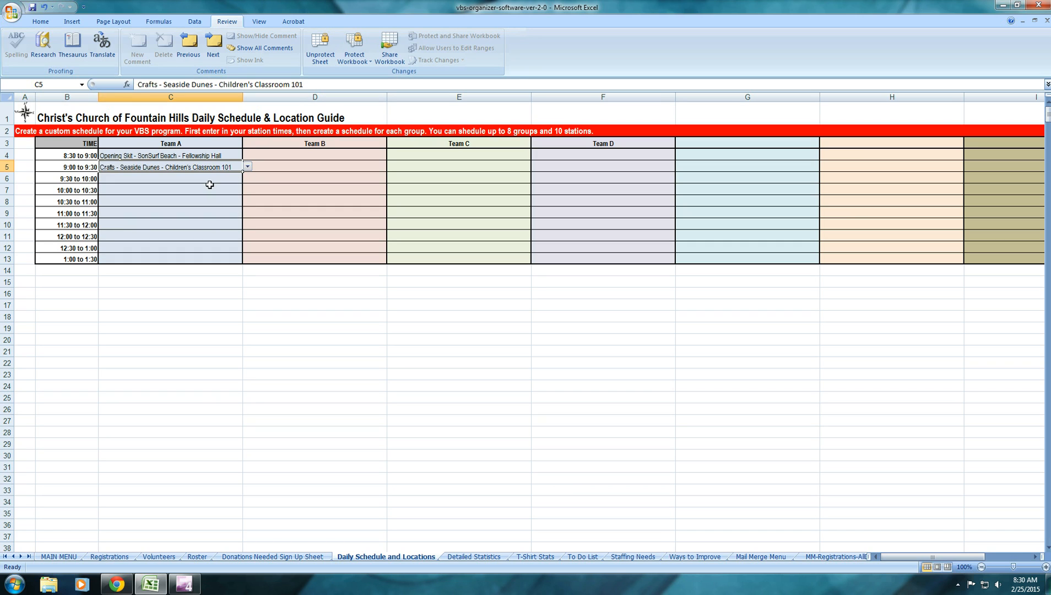
Assign Team A the Snack (Big D's Diner, Kitchen) at 9:30 and Games (Big D's Diner, Fellowship Patio) at 10:00
click(226, 180)
click(247, 178)
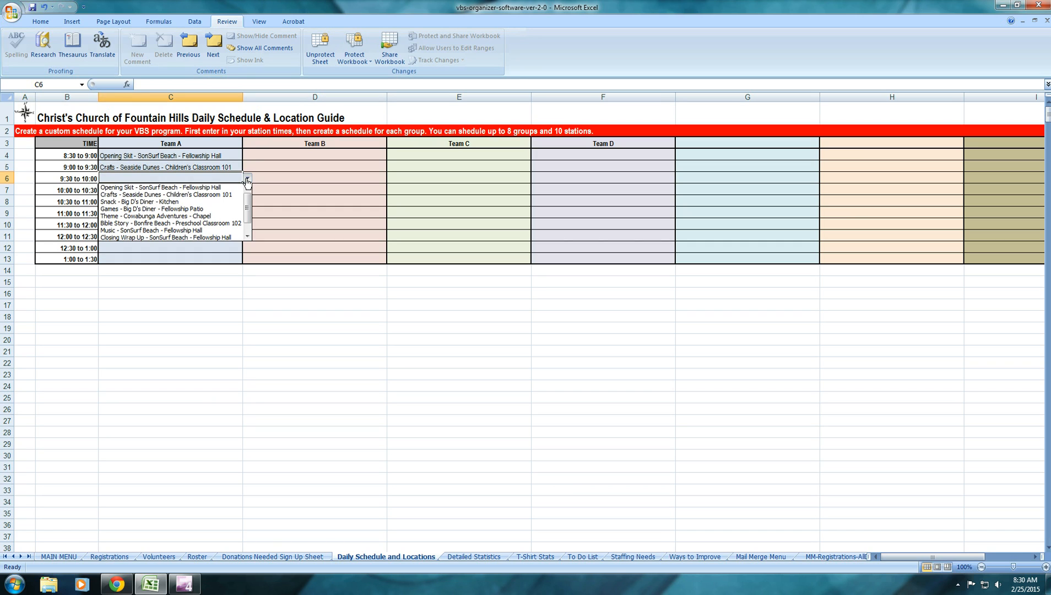
click(196, 202)
click(205, 191)
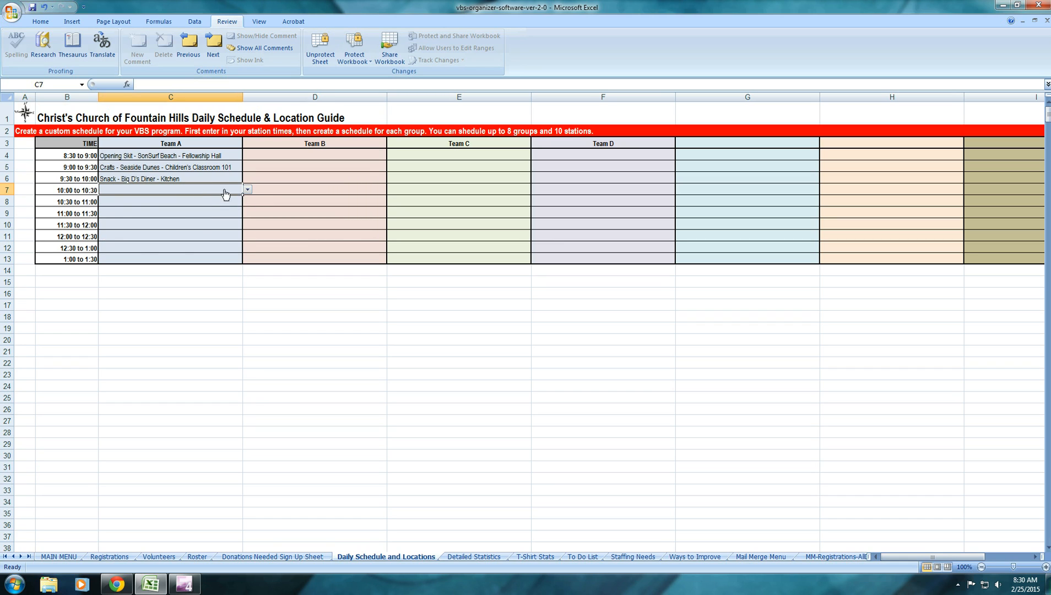
click(248, 191)
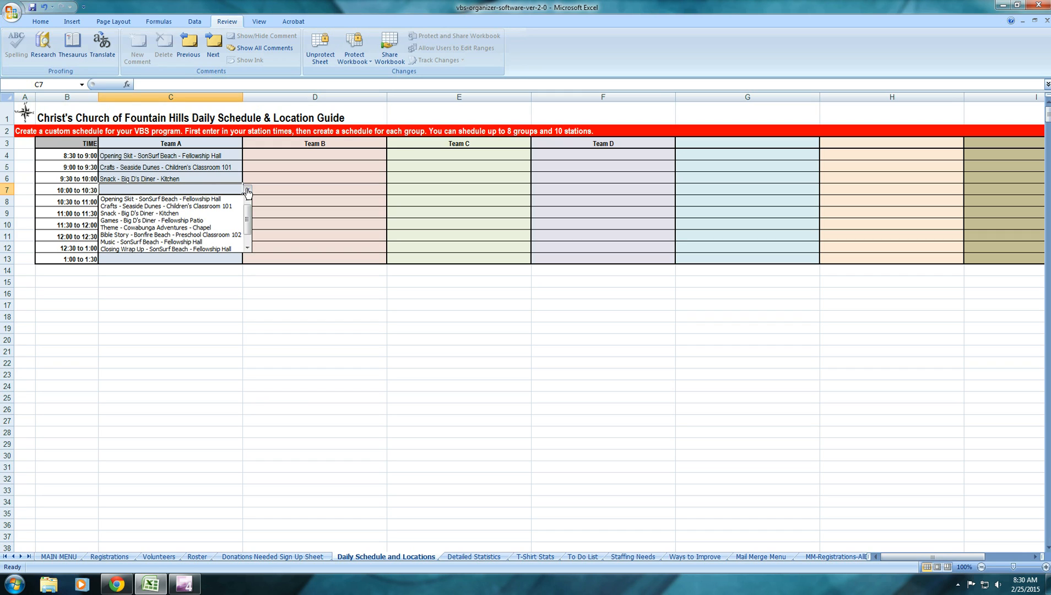
click(177, 220)
Assign Team A the Theme (Cowabunga Adventures, Chapel) at 10:30 and Bible Story (Bonfire Beach, Preschool Classroom 102) at 11:00
click(186, 207)
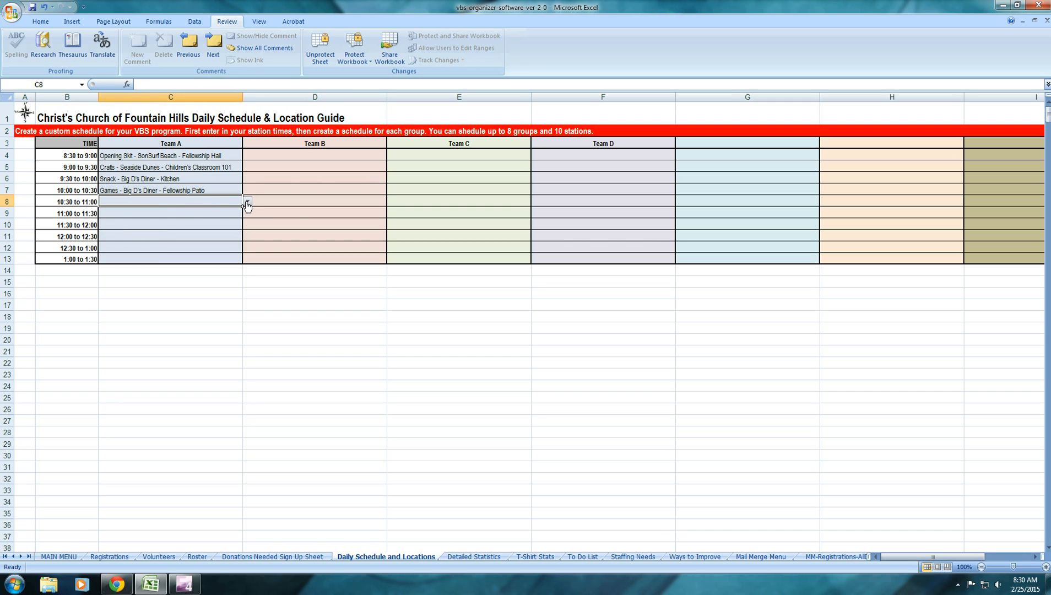
click(248, 202)
click(187, 239)
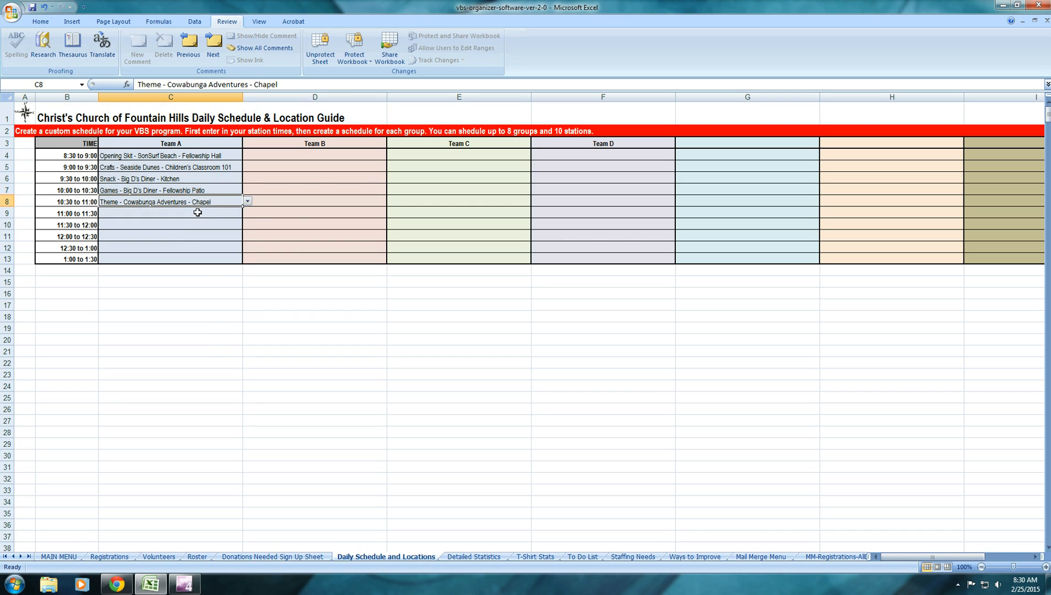
click(198, 219)
click(249, 215)
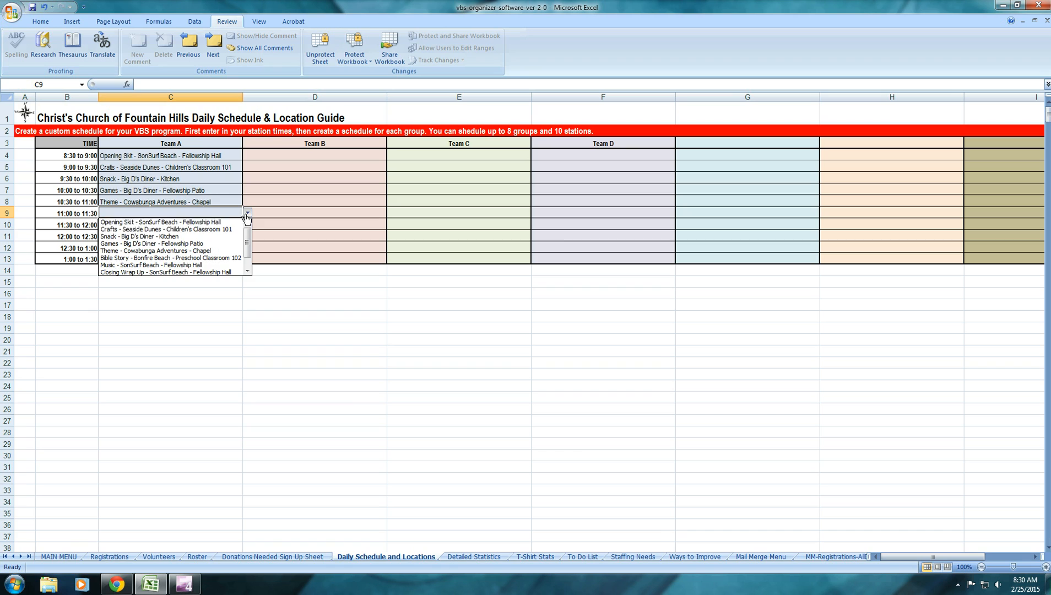
click(182, 257)
Assign Team A Music (SonSurf Beach, Fellowship Hall) at 11:30 and the Closing Wrap Up (SonSurf Beach, Fellowship Hall) at 12:00
click(208, 228)
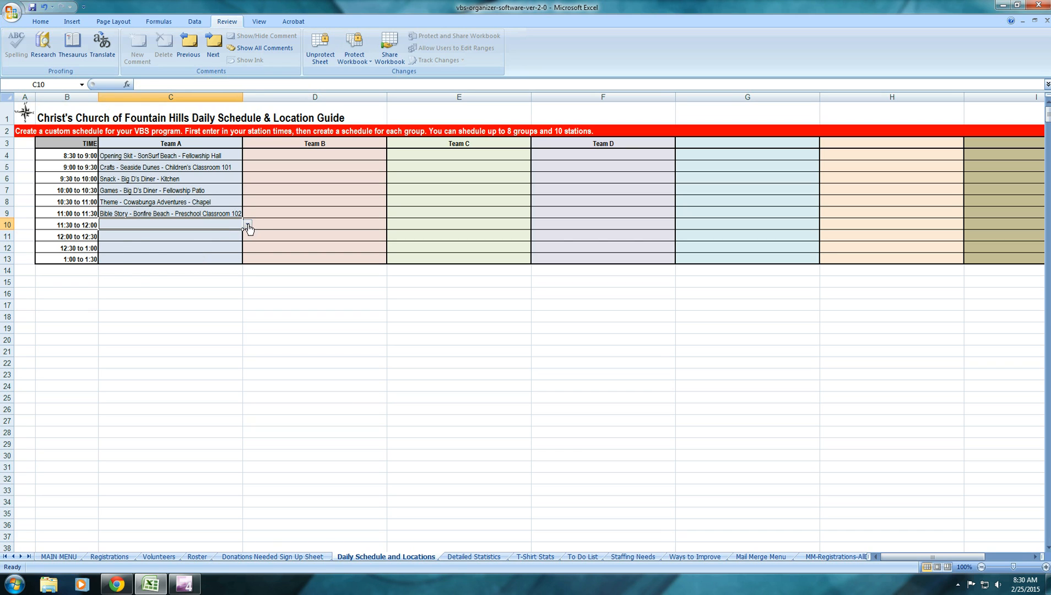
click(248, 224)
click(200, 276)
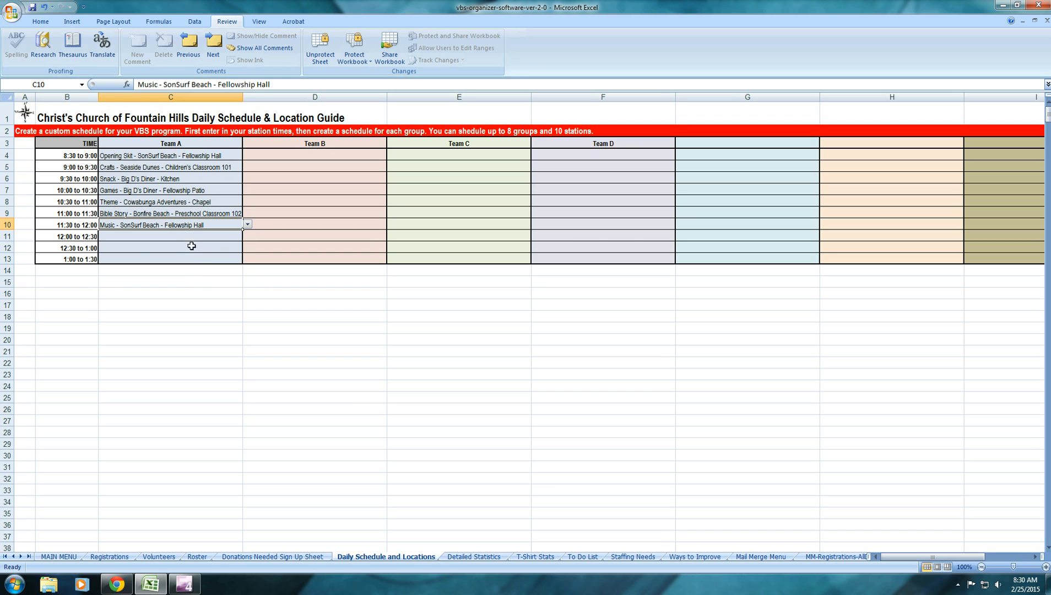
click(196, 237)
click(247, 236)
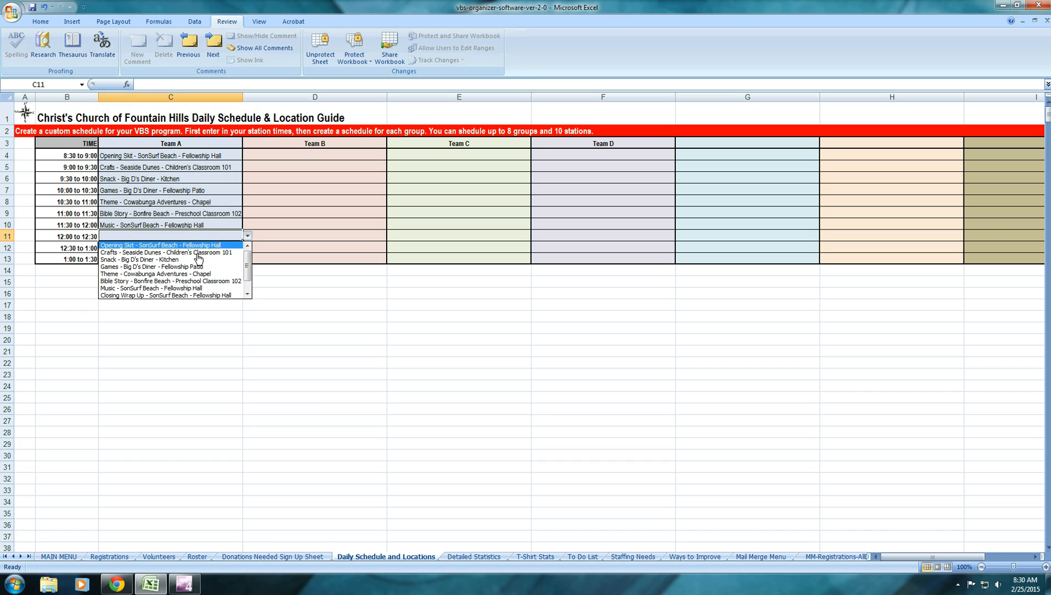
click(183, 300)
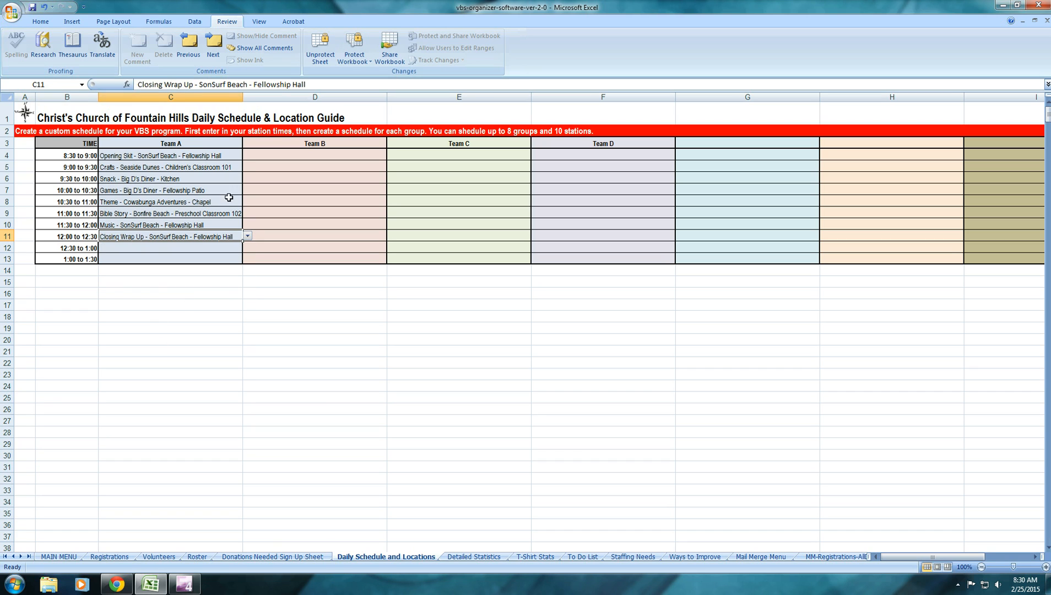
Set the 8:30 to 9:00 slot of Teams B, C and D to Opening Skit - SonSurf Beach - Fellowship Hall
click(287, 154)
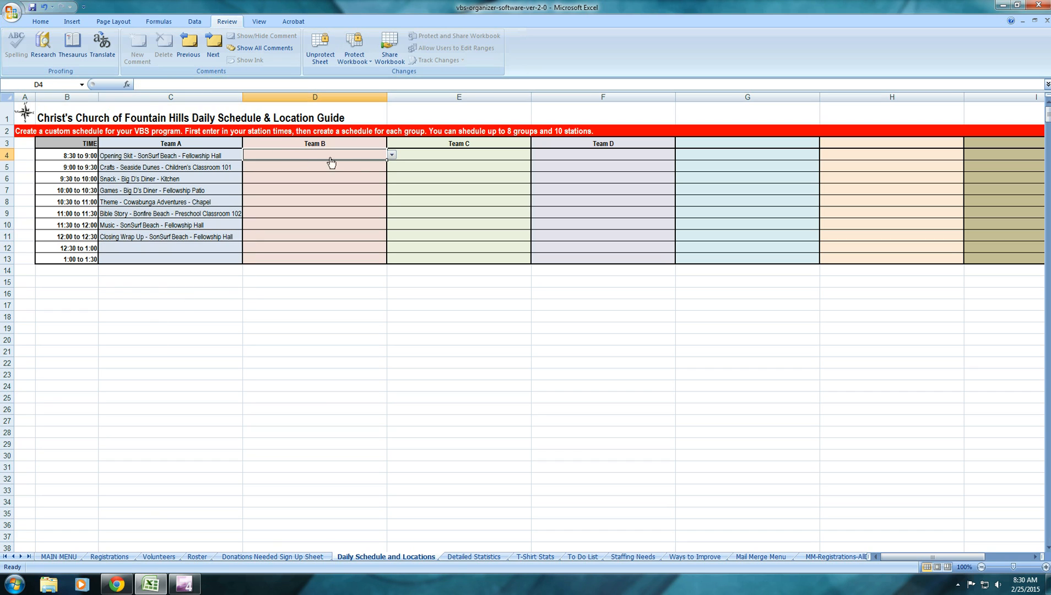
click(393, 156)
click(391, 156)
click(390, 156)
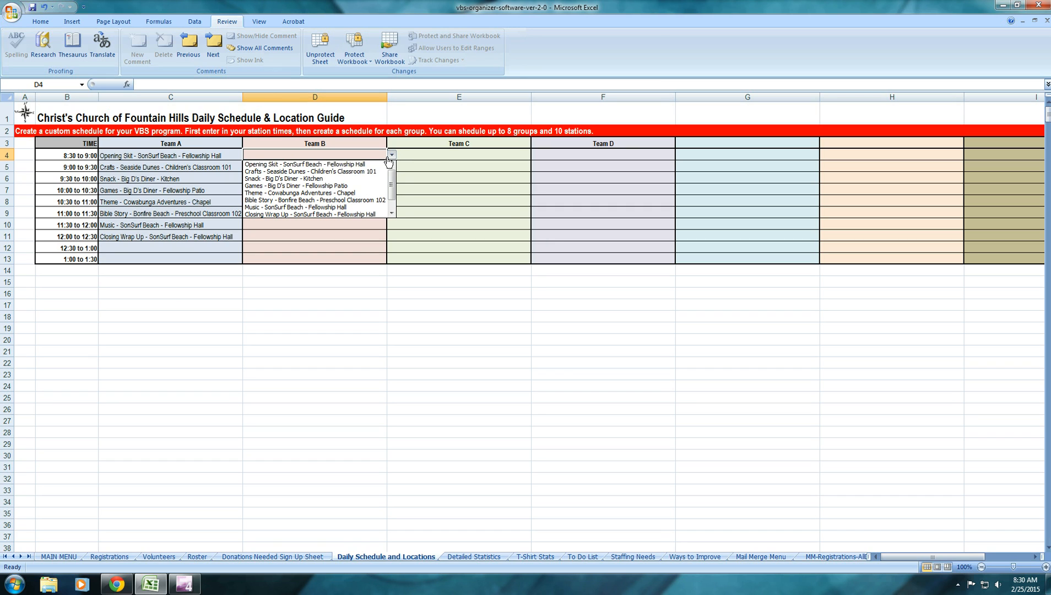
click(374, 164)
click(451, 157)
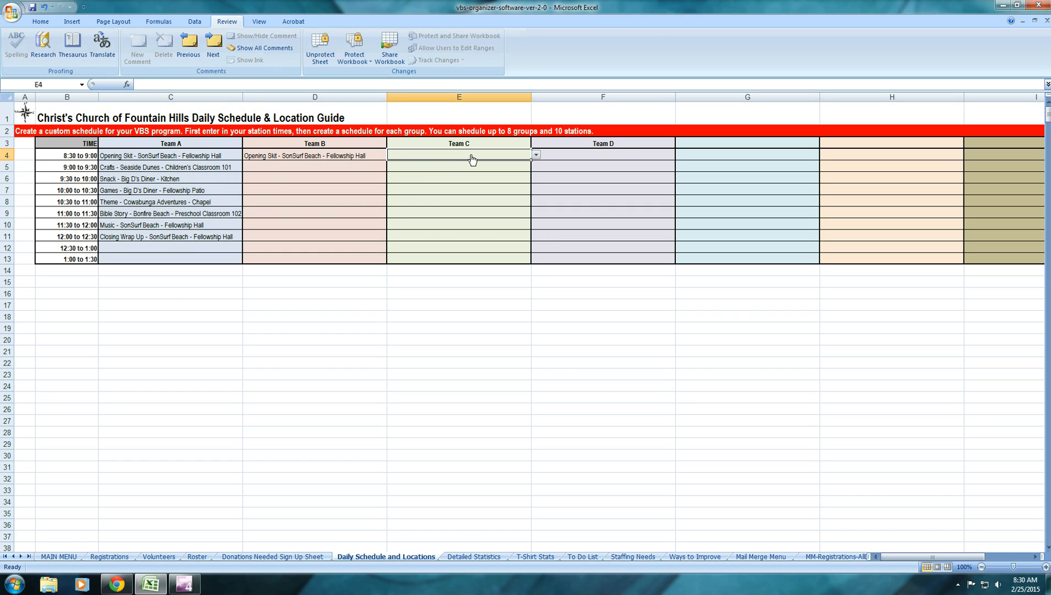
click(534, 157)
click(513, 164)
click(591, 153)
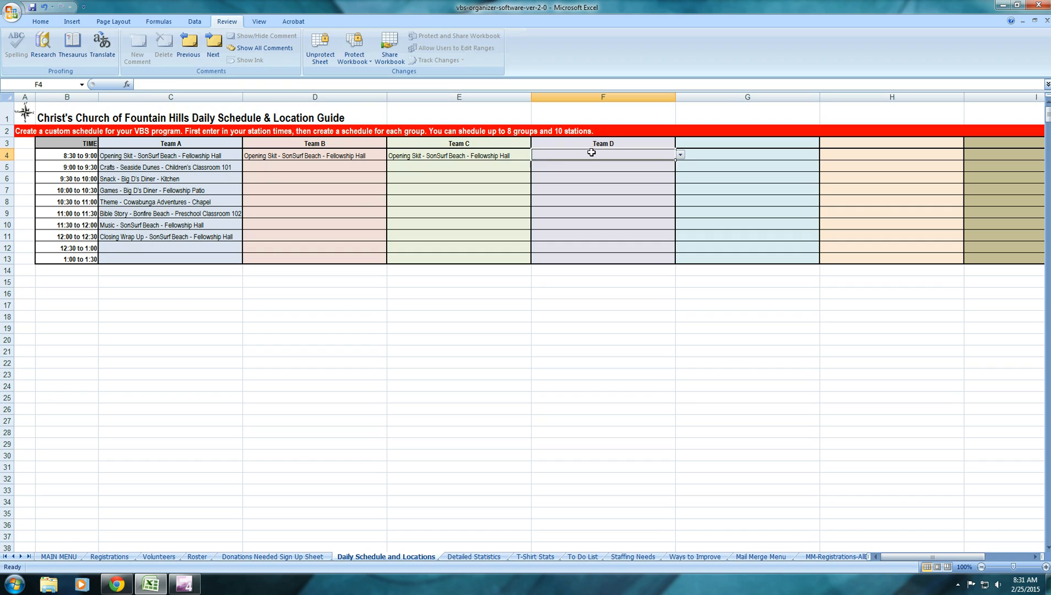
click(681, 156)
click(584, 163)
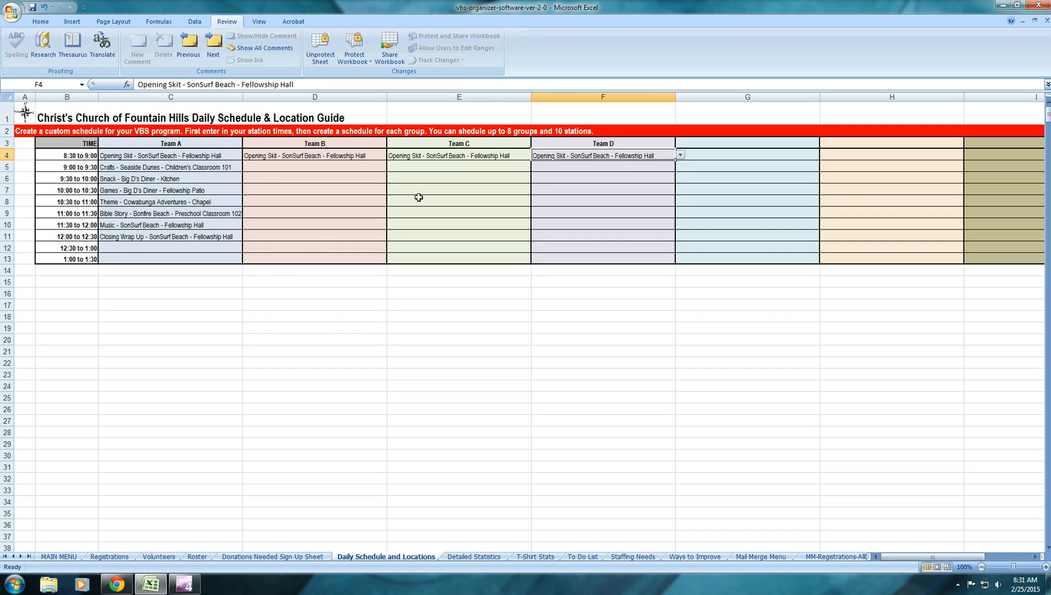
Set the 12:00 to 12:30 slot of Teams B, C and D to Closing Wrap Up - SonSurf Beach - Fellowship Hall
click(285, 238)
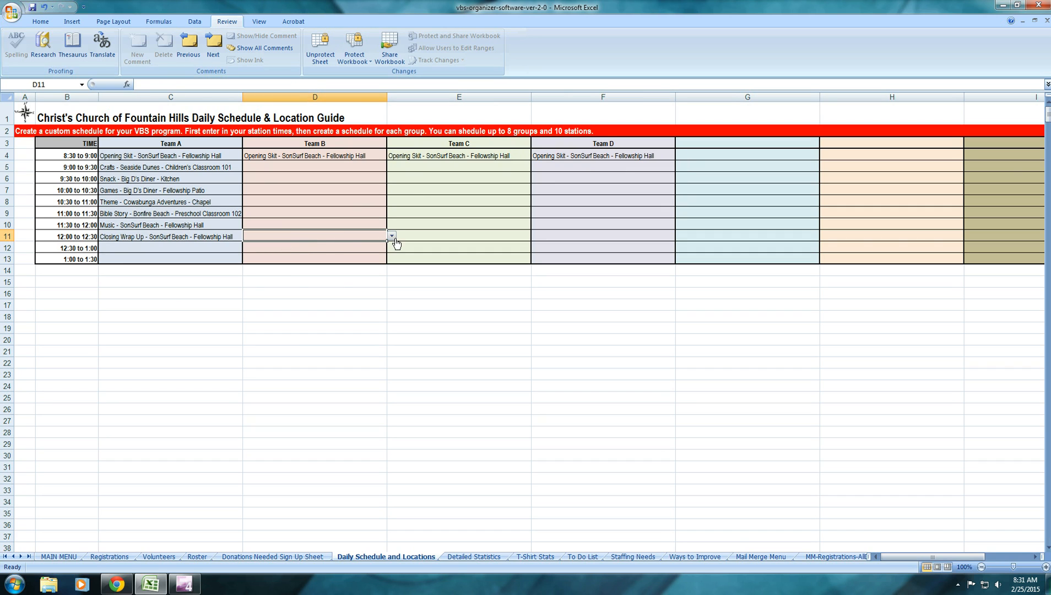
click(391, 236)
click(357, 296)
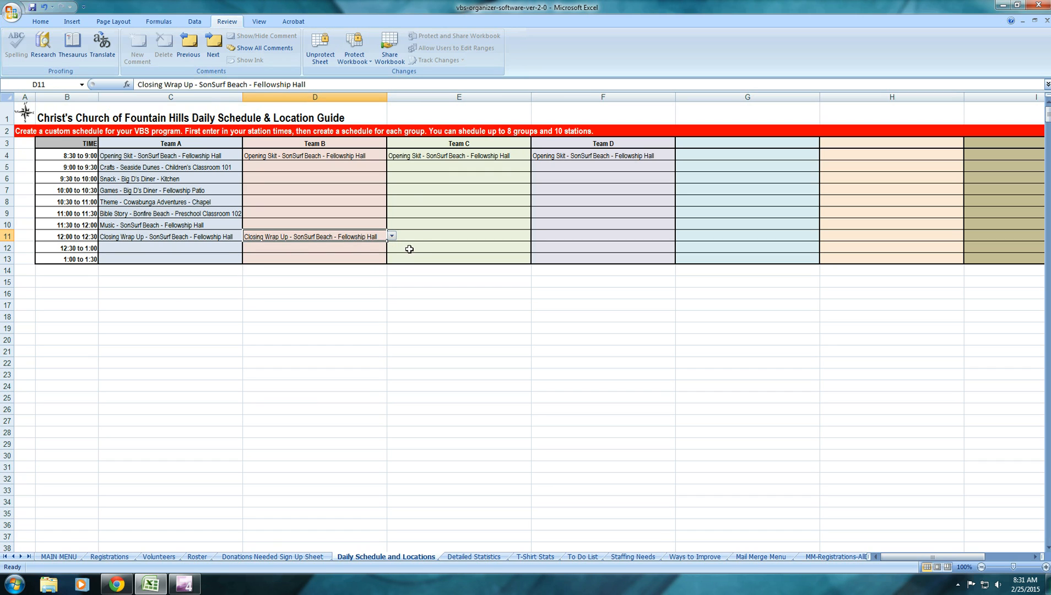
click(425, 236)
click(536, 237)
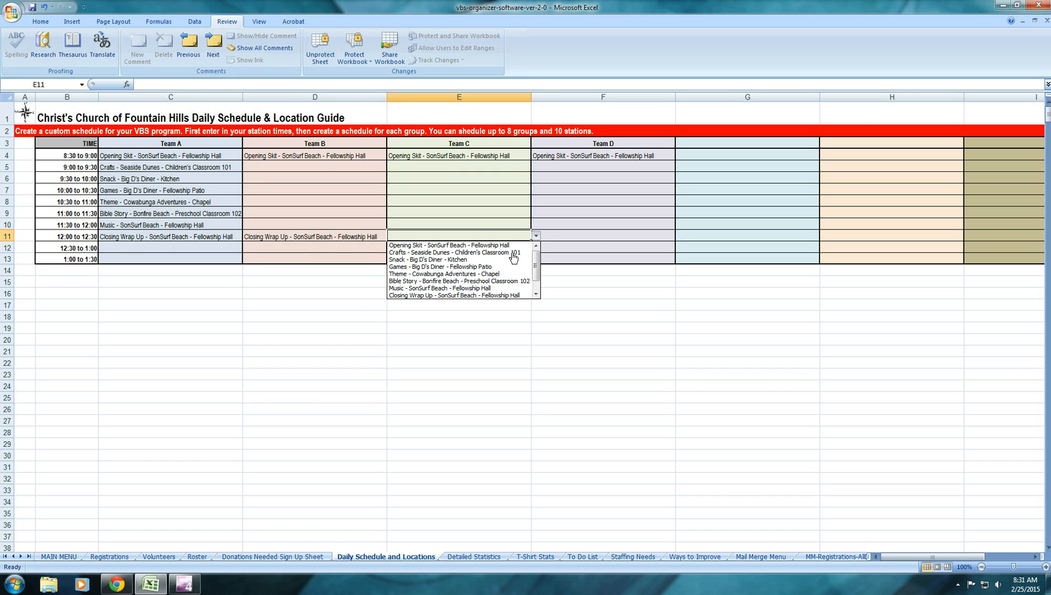
click(477, 297)
click(580, 234)
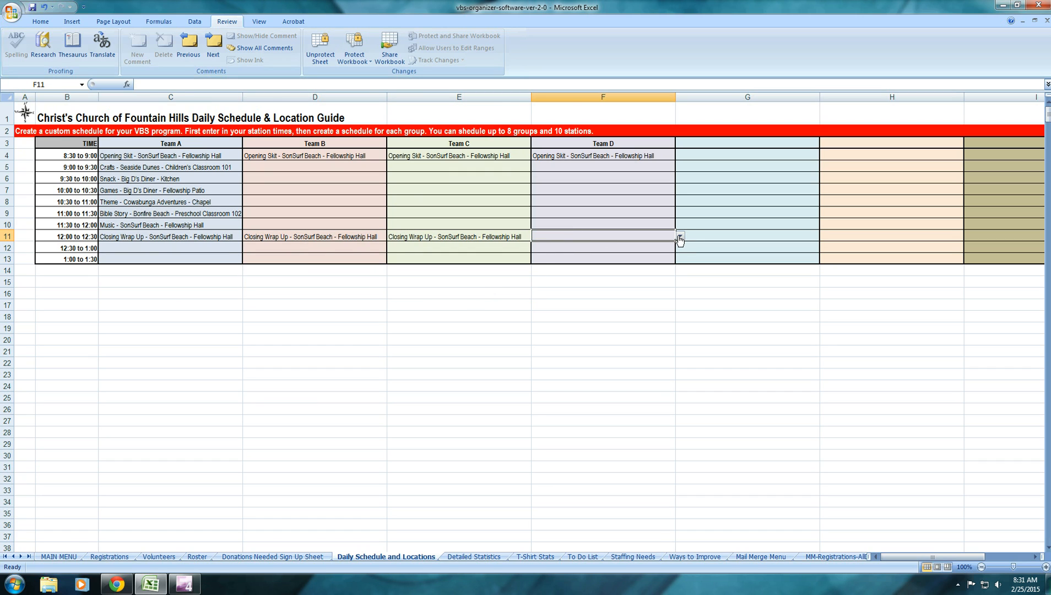
click(681, 236)
click(618, 297)
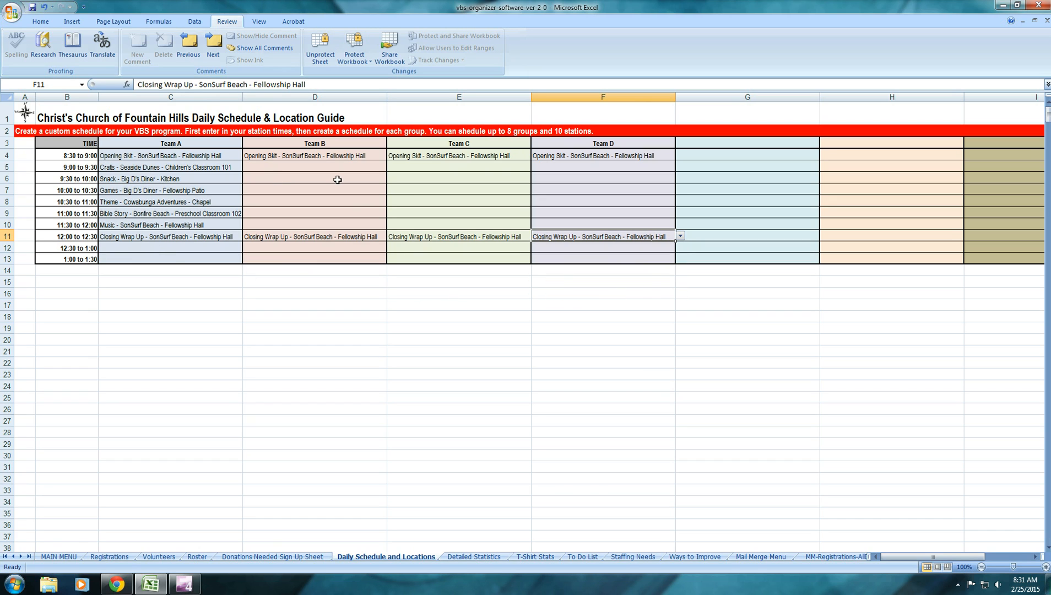
Assign Crafts - Seaside Dunes - Children's Classroom 101 to Team B at 9:30 to 10:00 and to Team C at 10:00 to 10:30
click(191, 170)
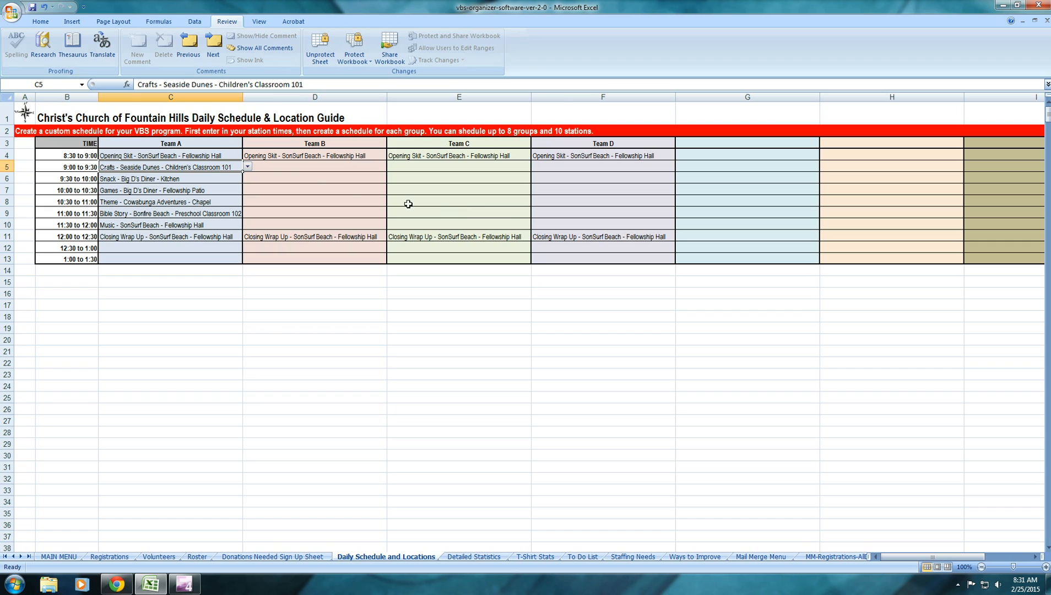
click(281, 179)
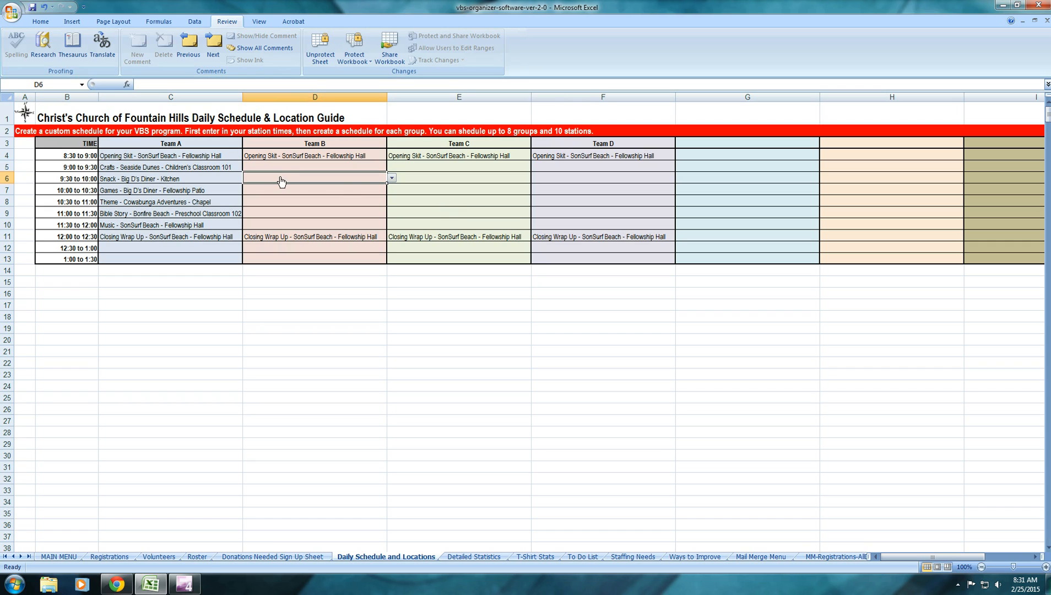
click(392, 178)
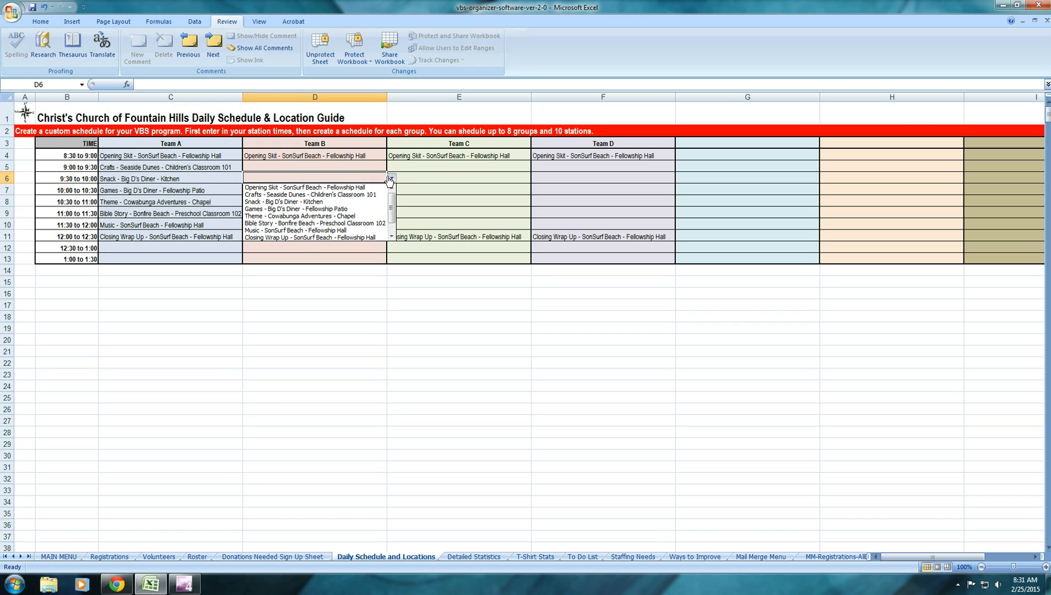
click(354, 195)
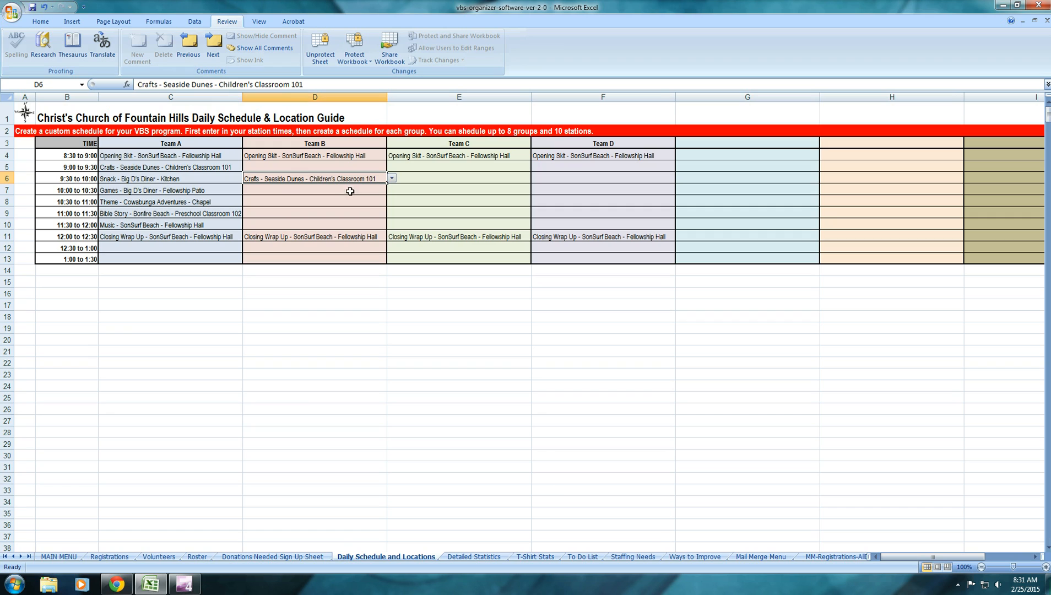
click(409, 188)
click(535, 189)
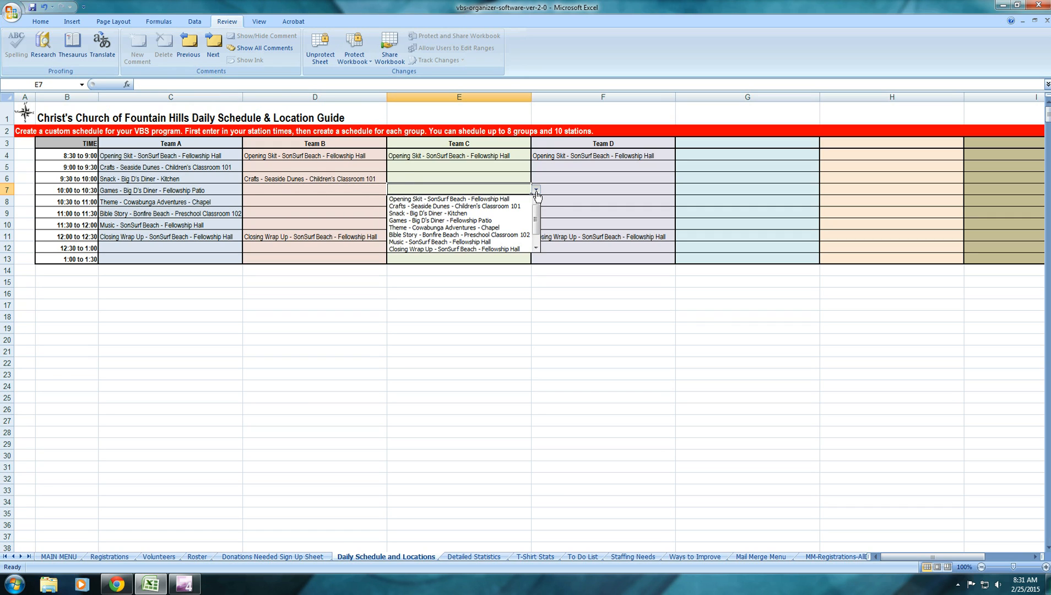
click(503, 206)
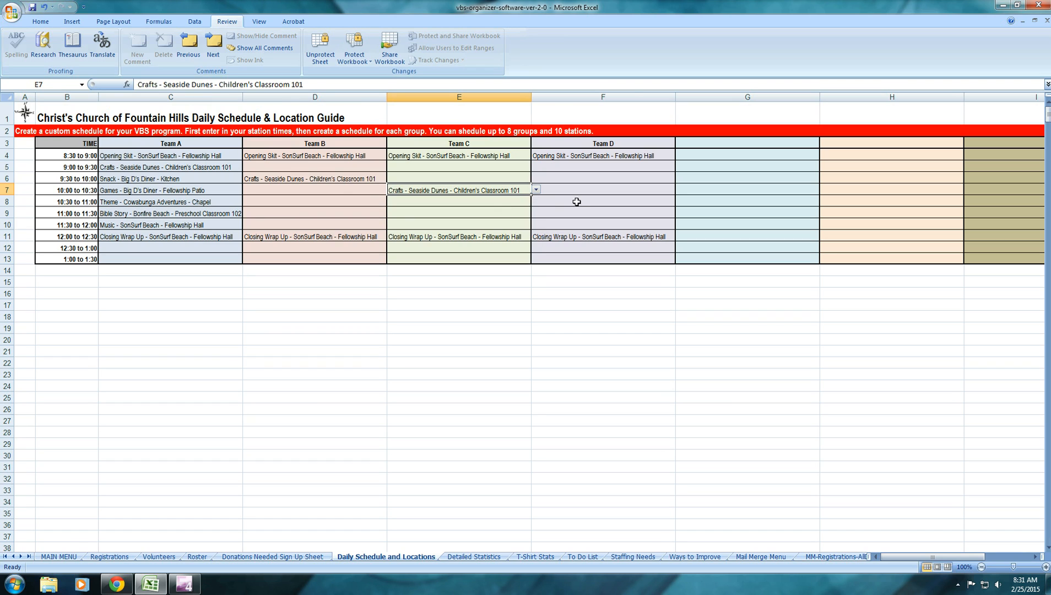
Assign Crafts - Seaside Dunes - Children's Classroom 101 to Team D at 10:30 to 11:00
click(576, 202)
click(680, 202)
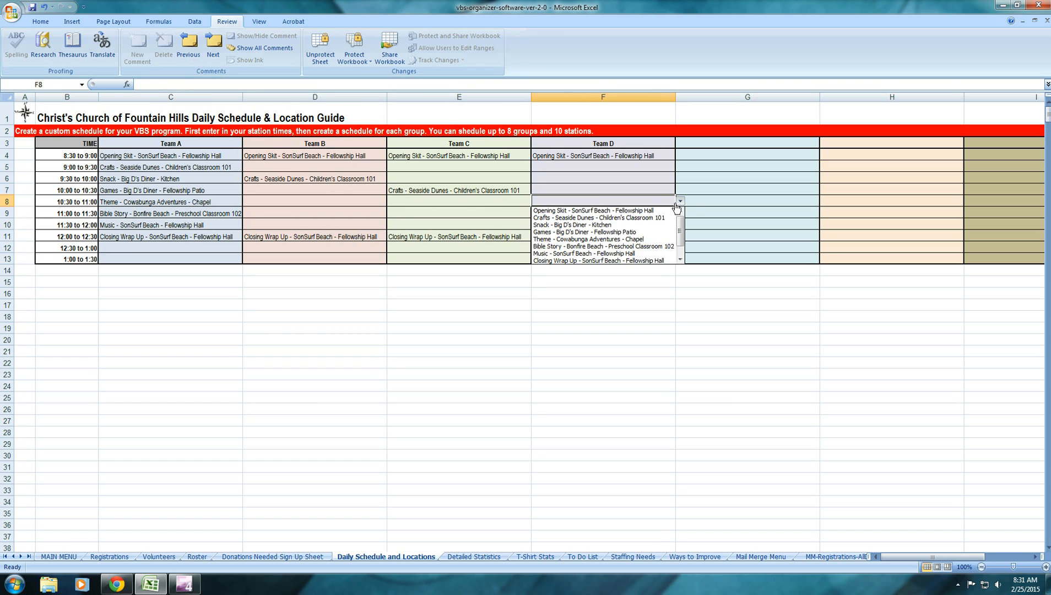
click(644, 218)
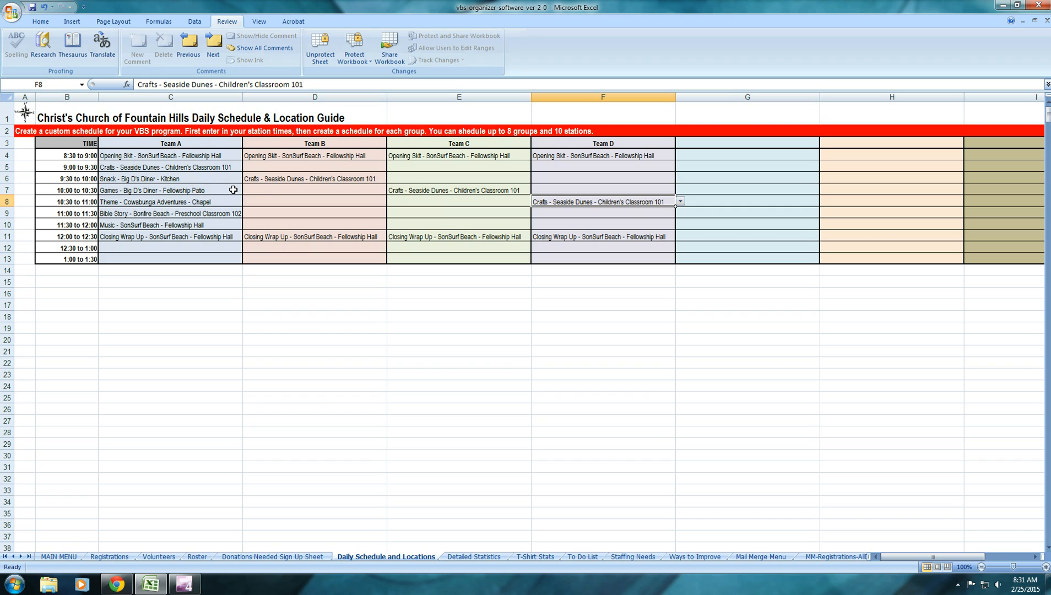
Assign Snack - Big D's Diner - Kitchen to Team B at 10:00 to 10:30, Team C at 10:30 to 11:00 and Team D at 11:00 to 11:30
click(326, 192)
click(391, 190)
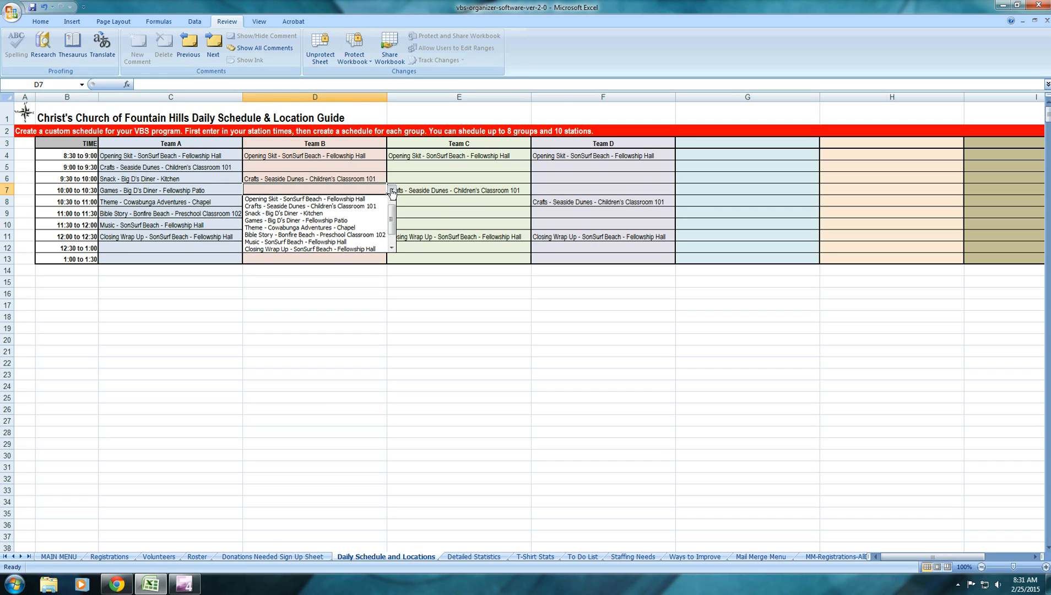
click(370, 210)
click(423, 200)
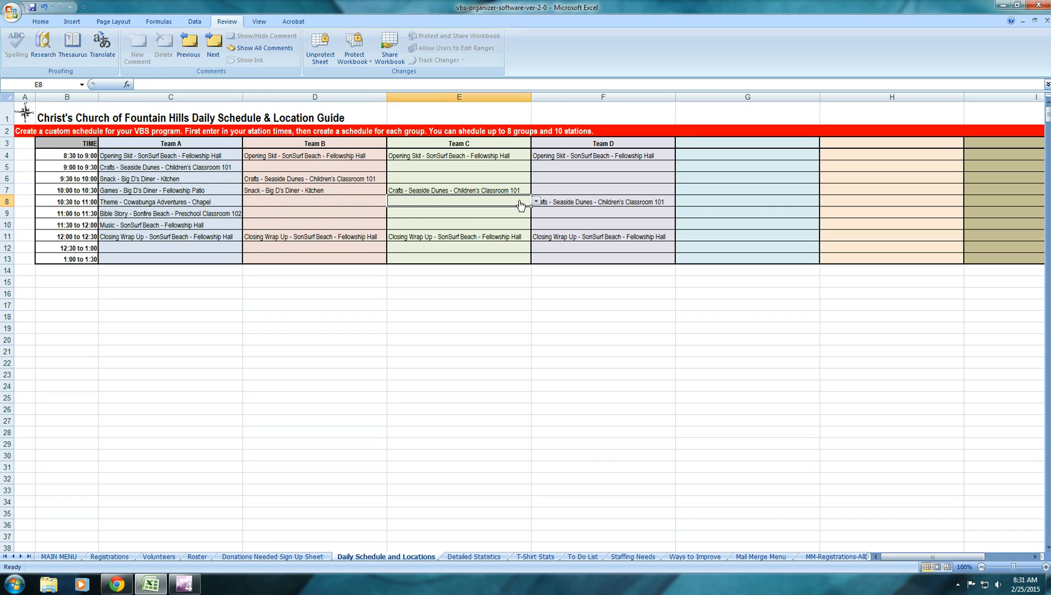
click(535, 202)
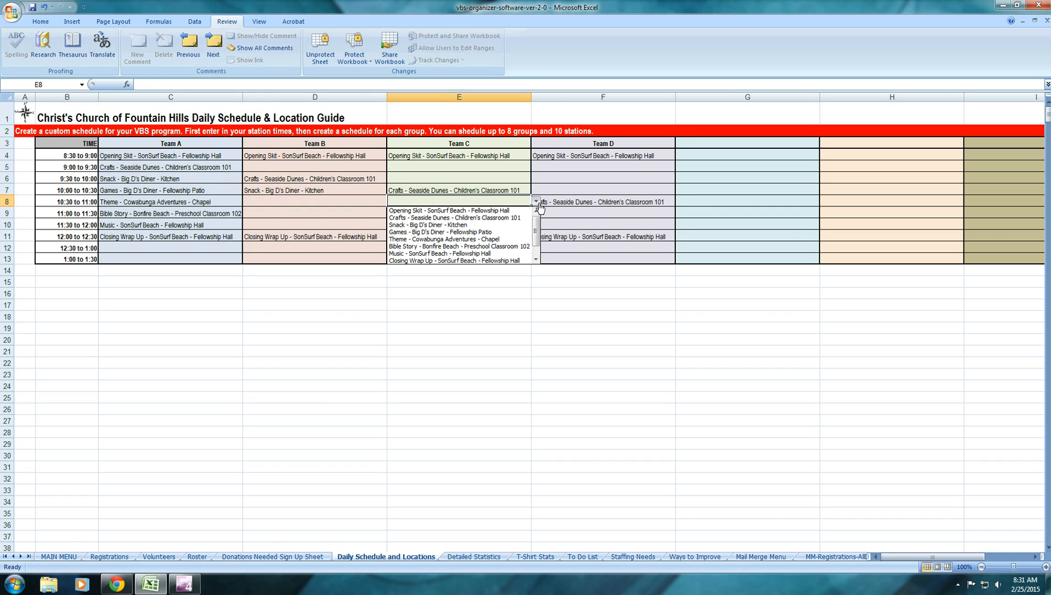
click(485, 225)
click(618, 215)
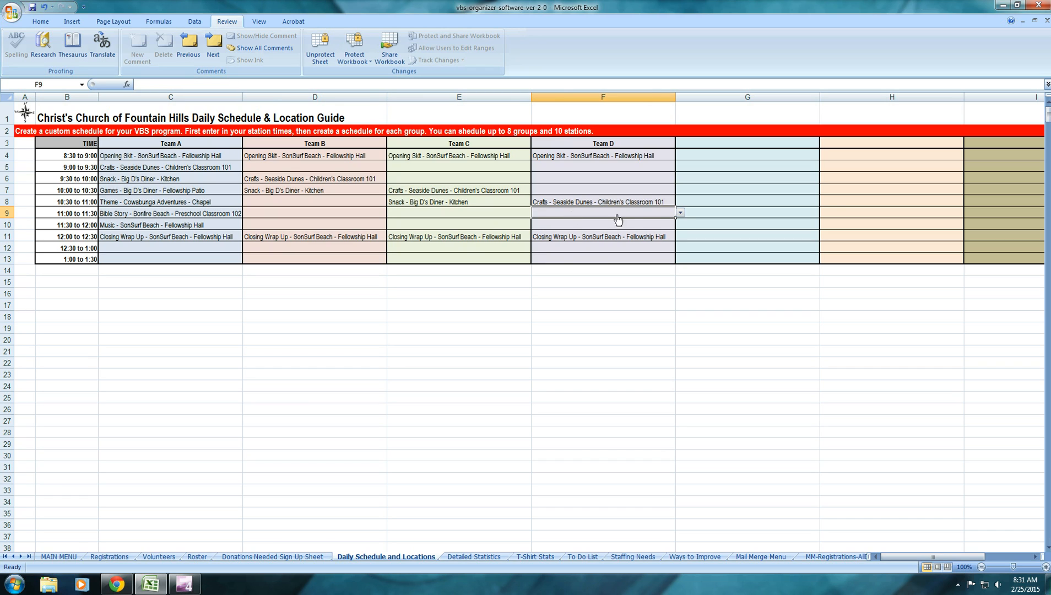
click(681, 213)
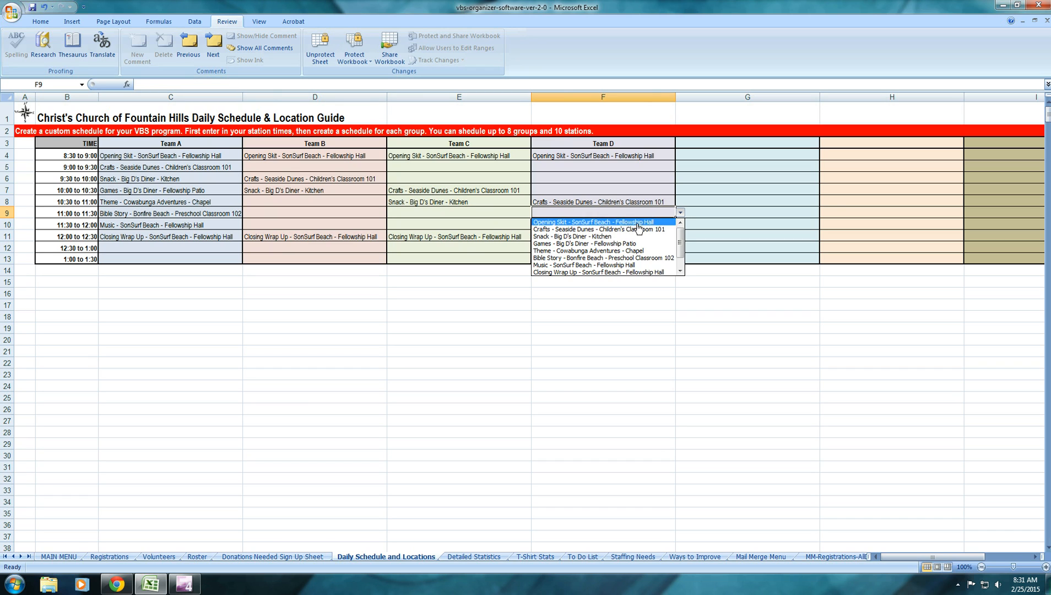
click(607, 237)
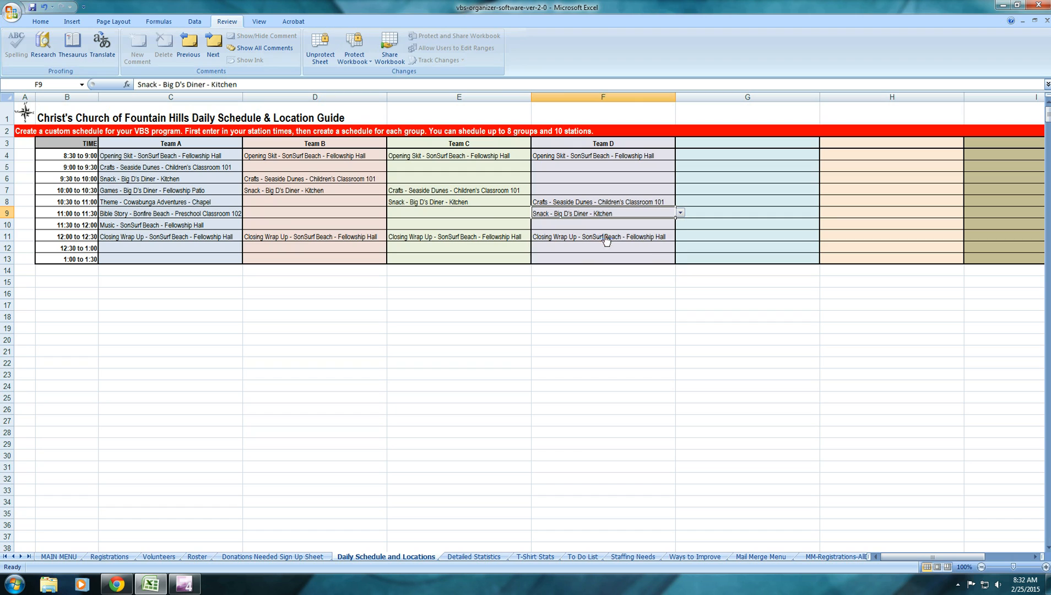
Assign Games - Big D's Diner - Fellowship Patio to Team B at 10:30, Team C at 11:00 and Team D at 11:30
click(272, 202)
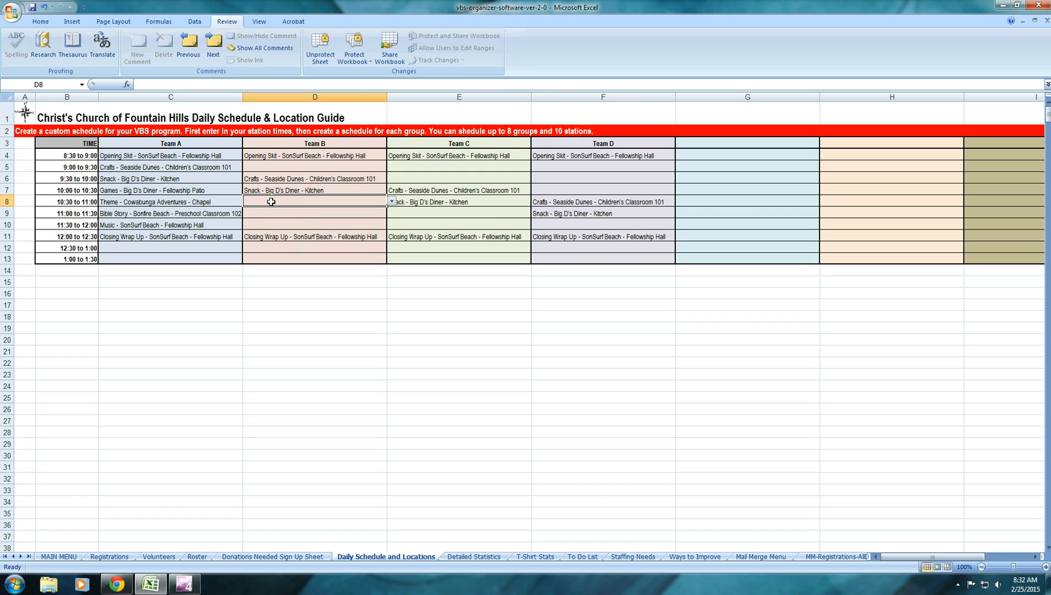
click(392, 202)
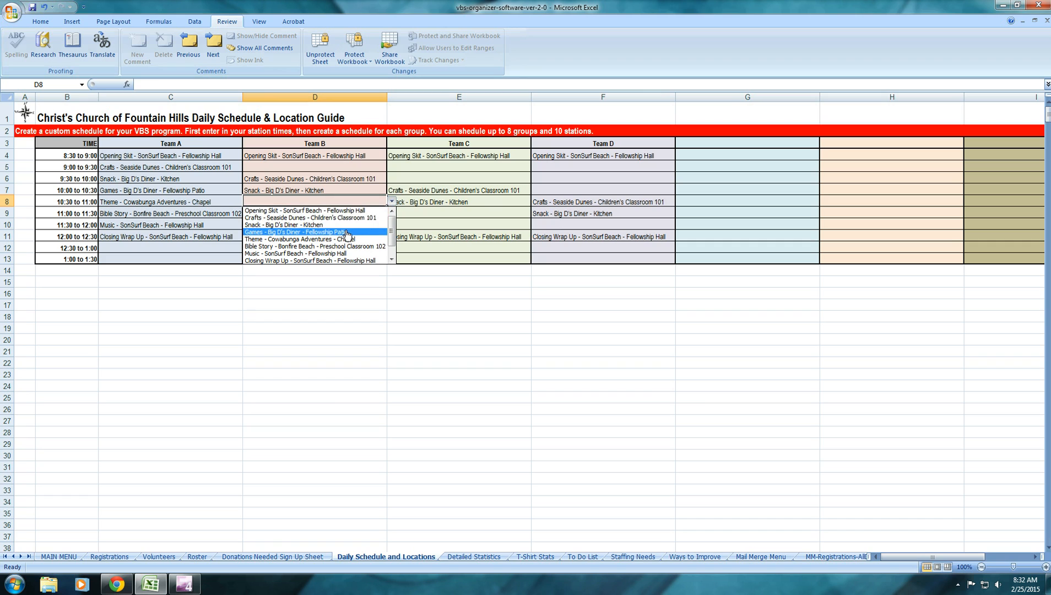
click(351, 230)
click(407, 213)
click(536, 213)
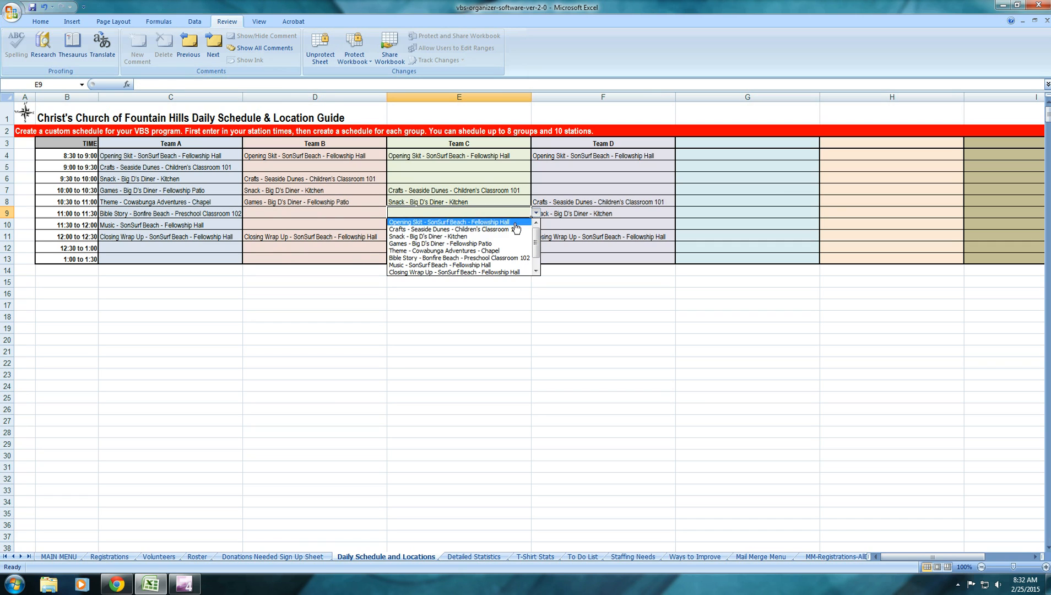
click(485, 243)
click(556, 225)
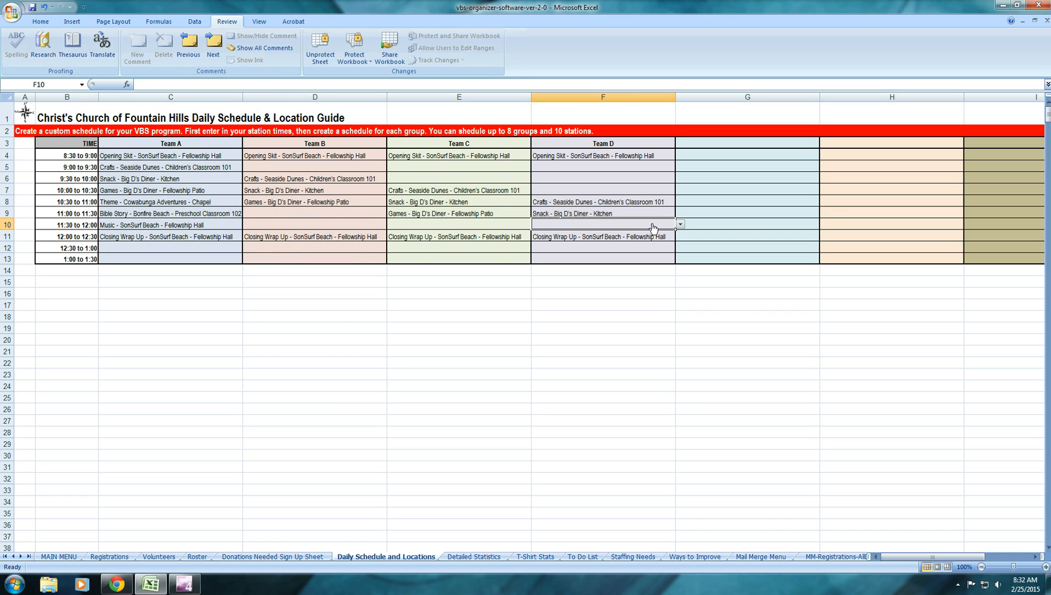
click(681, 224)
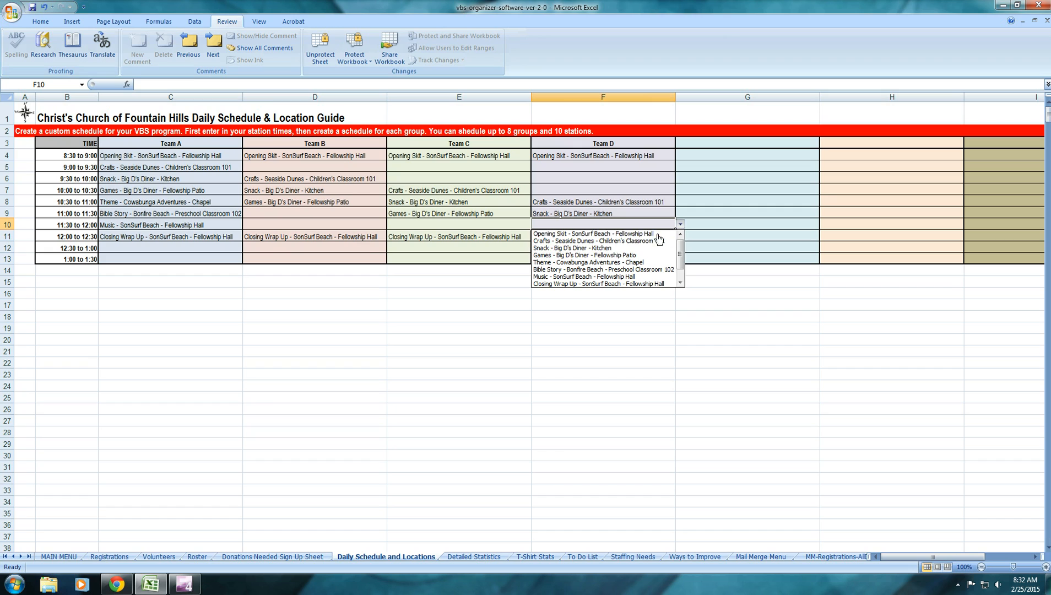
click(618, 258)
Assign Theme - Cowabunga Adventures - Chapel to Team B at 11:00 to 11:30 and to Team C at 11:30 to 12:00
click(291, 215)
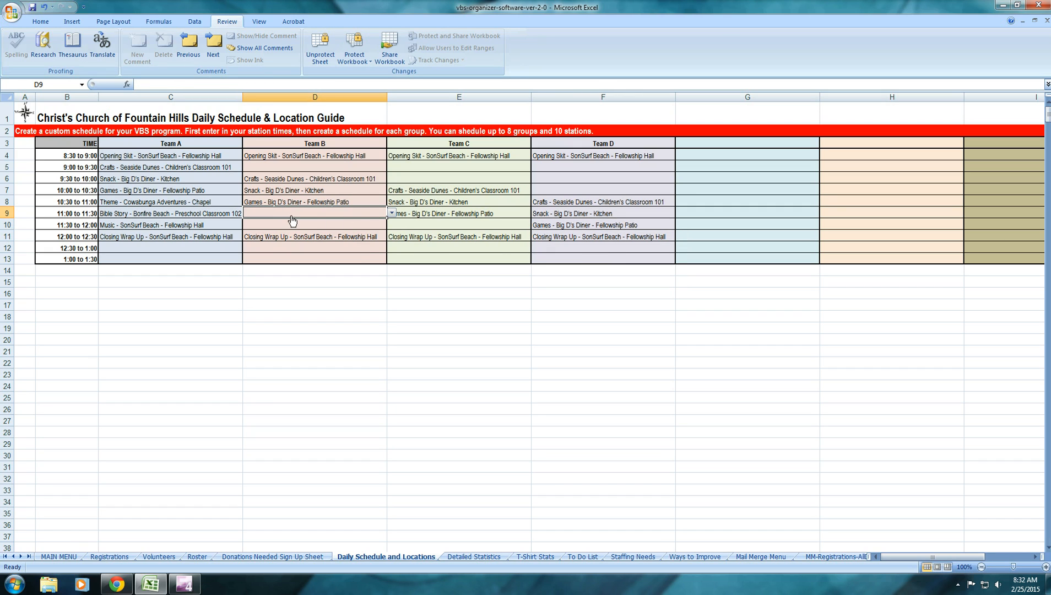
click(392, 214)
click(355, 250)
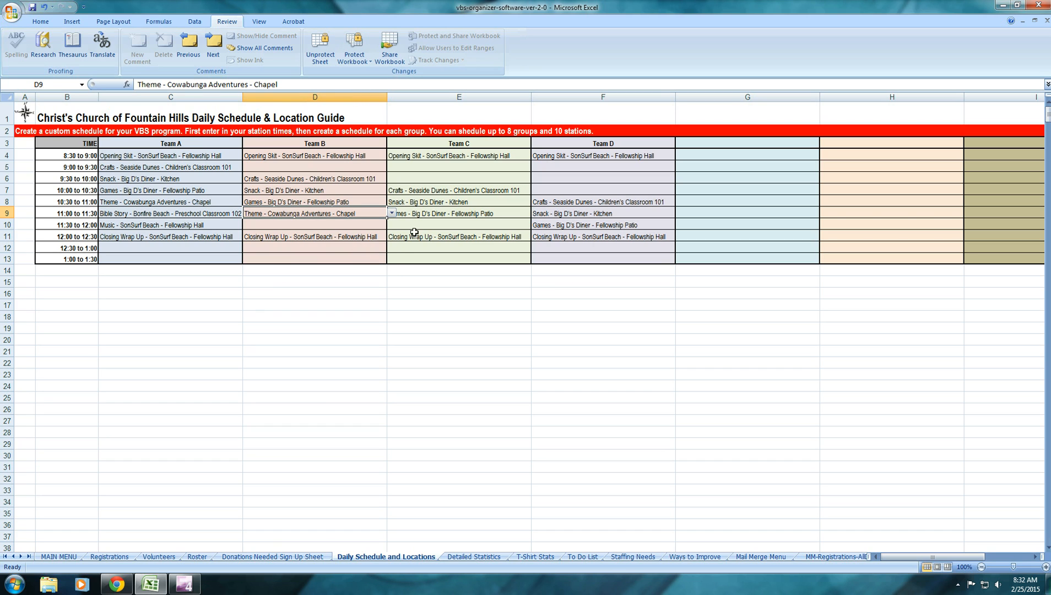
click(441, 226)
click(536, 225)
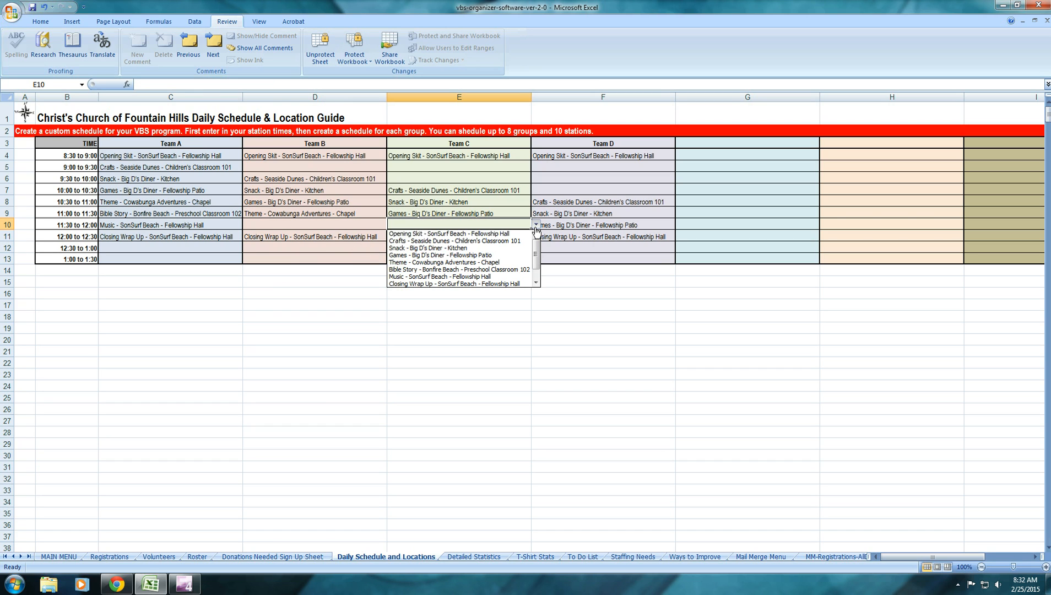
click(474, 264)
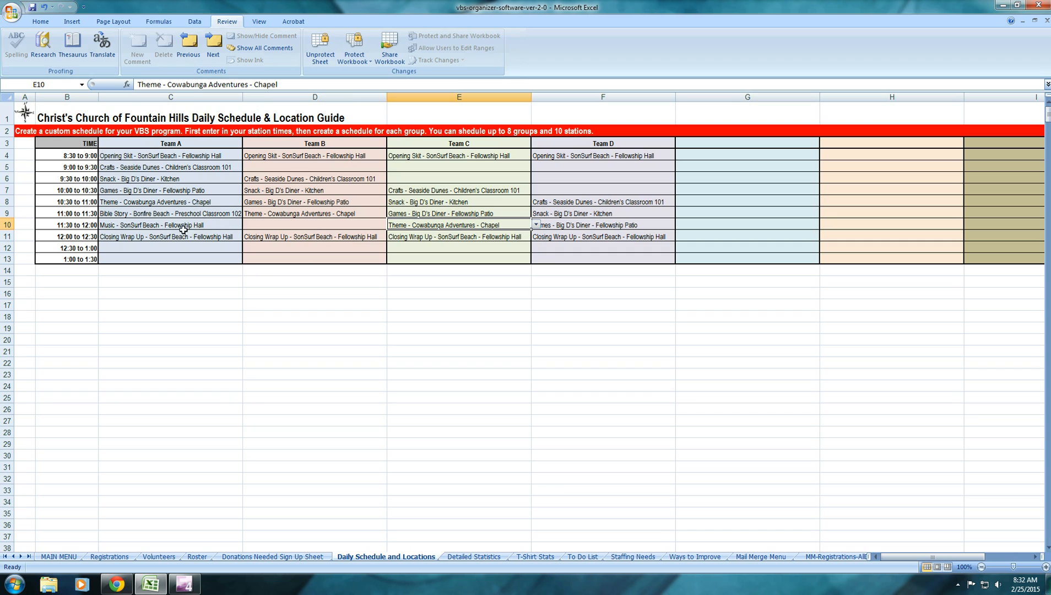
Set Team B's 11:30 to 12:00 slot to Bible Story - Bonfire Beach - Preschool Classroom 102
click(325, 226)
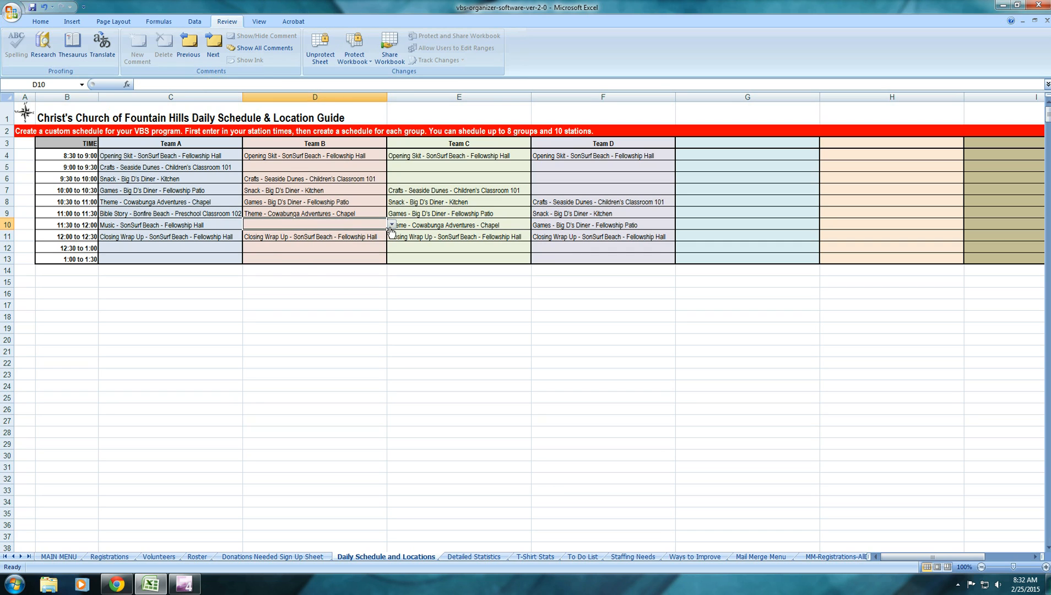
click(392, 225)
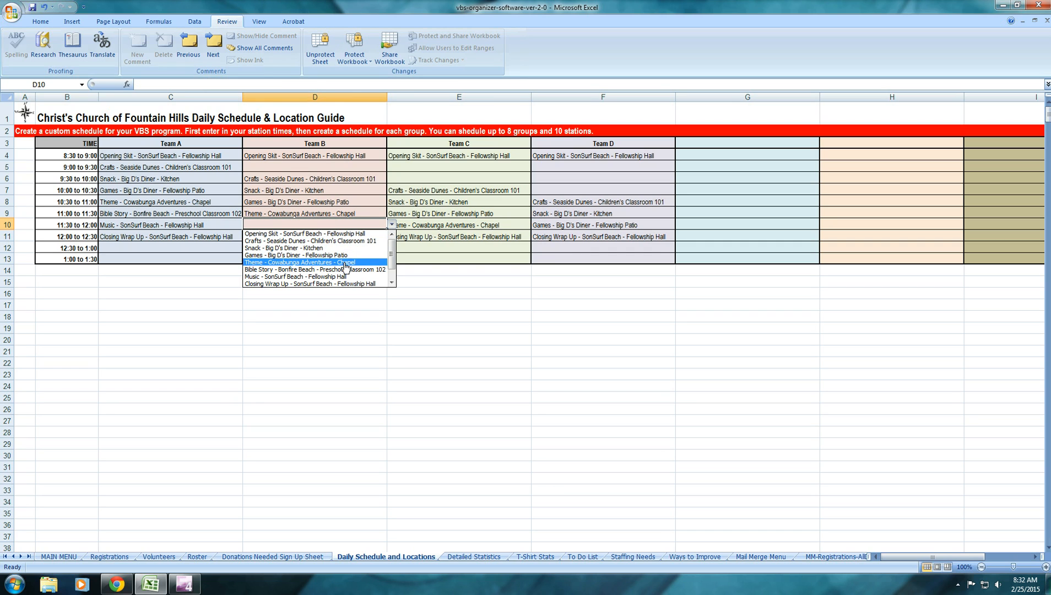
click(330, 269)
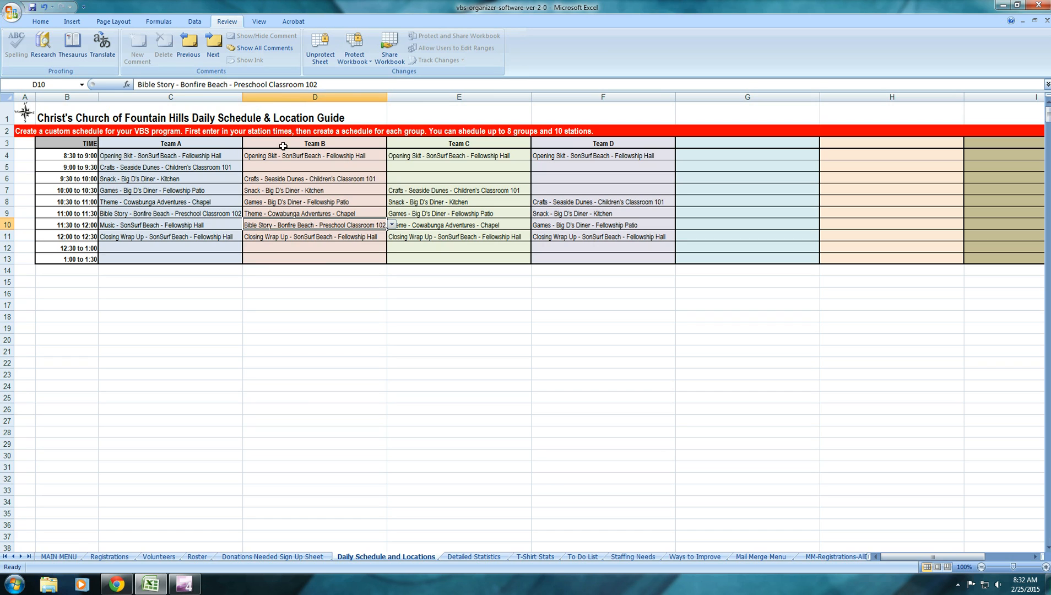
Assign Music - SonSurf Beach - Fellowship Hall to Team B at 9:00, Team C at 9:30 and Team D at 10:00
click(278, 168)
click(392, 166)
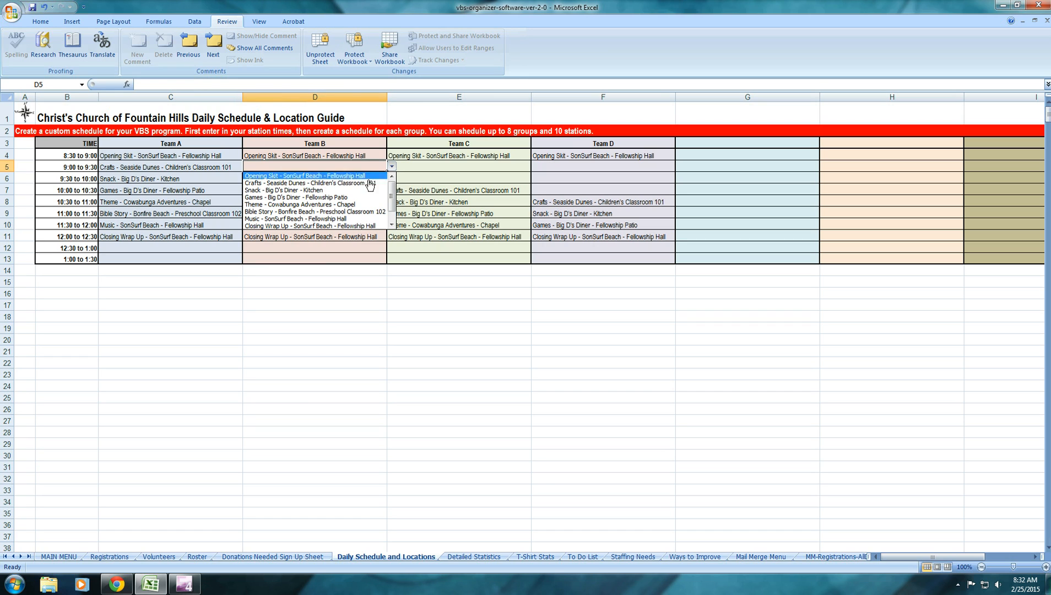
click(330, 218)
click(418, 175)
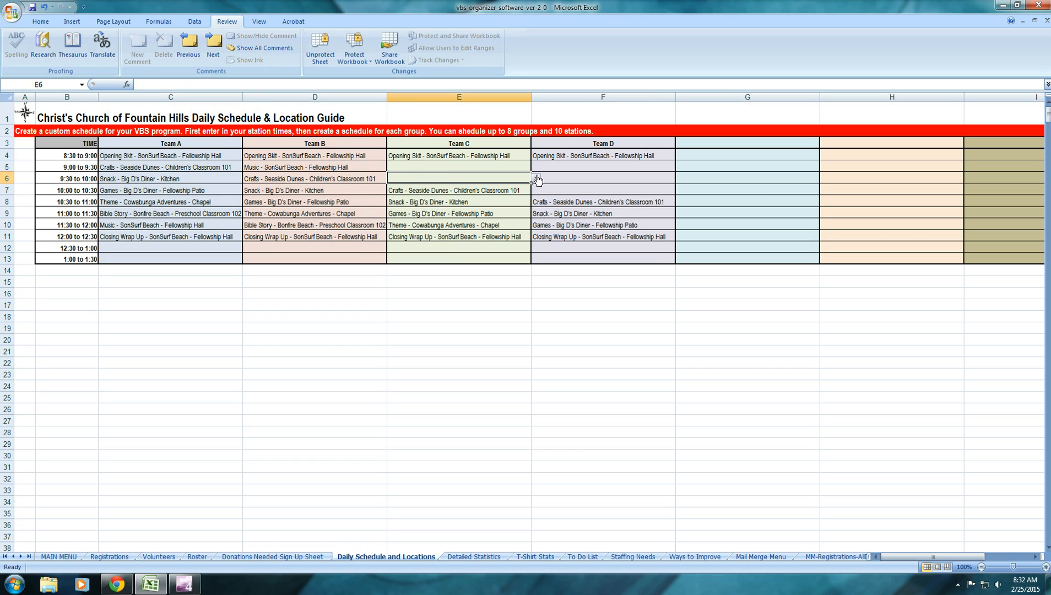
click(536, 178)
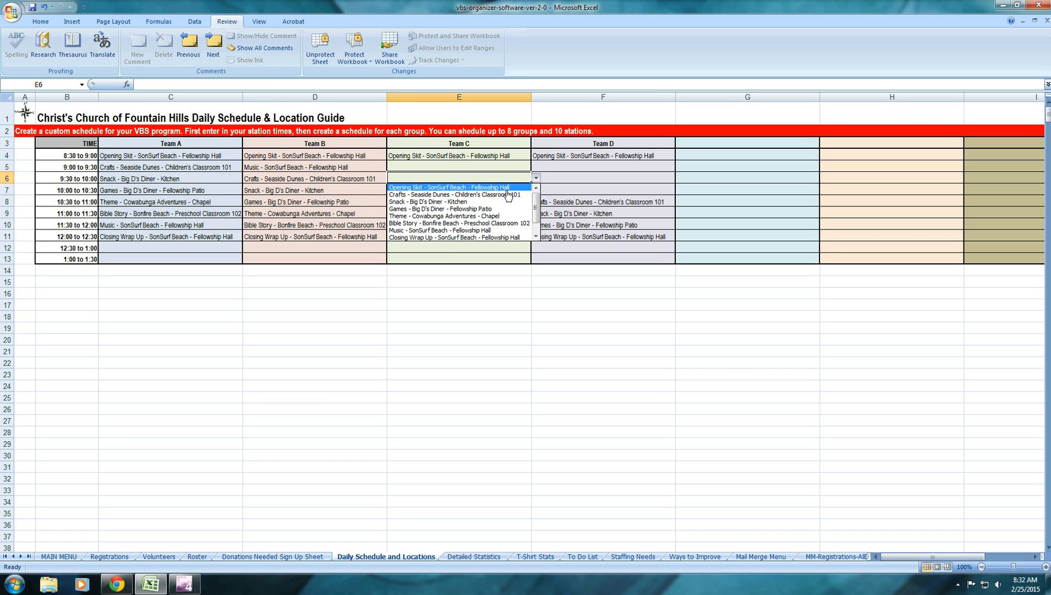
click(478, 230)
click(579, 187)
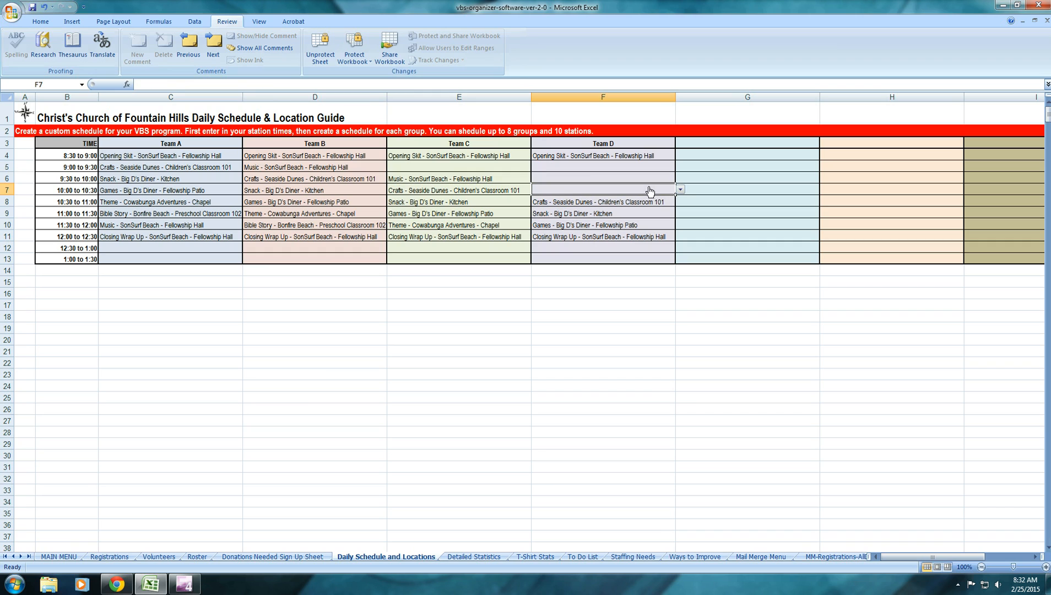
click(680, 190)
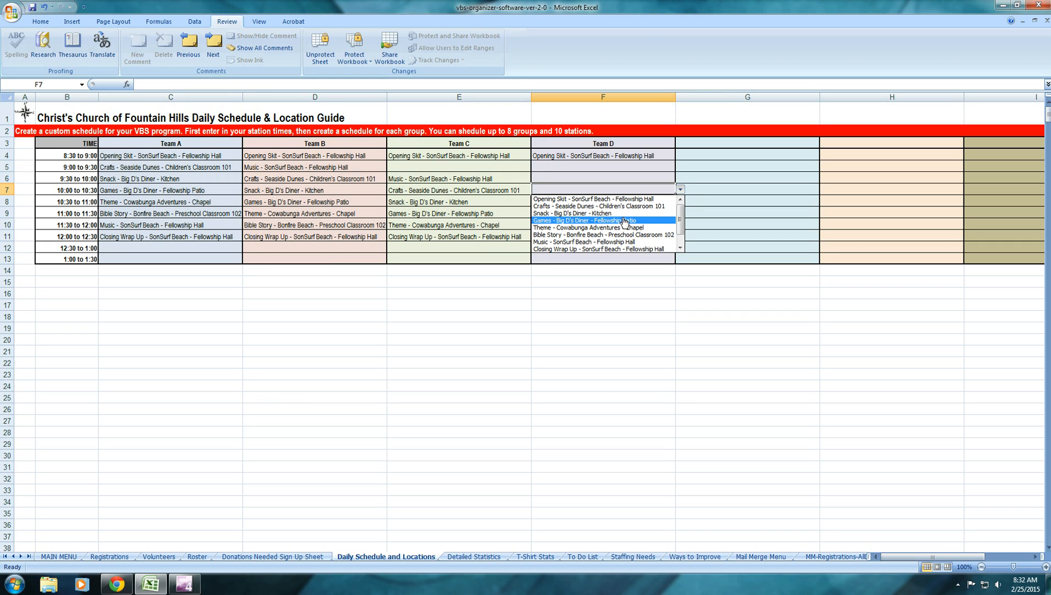
click(620, 241)
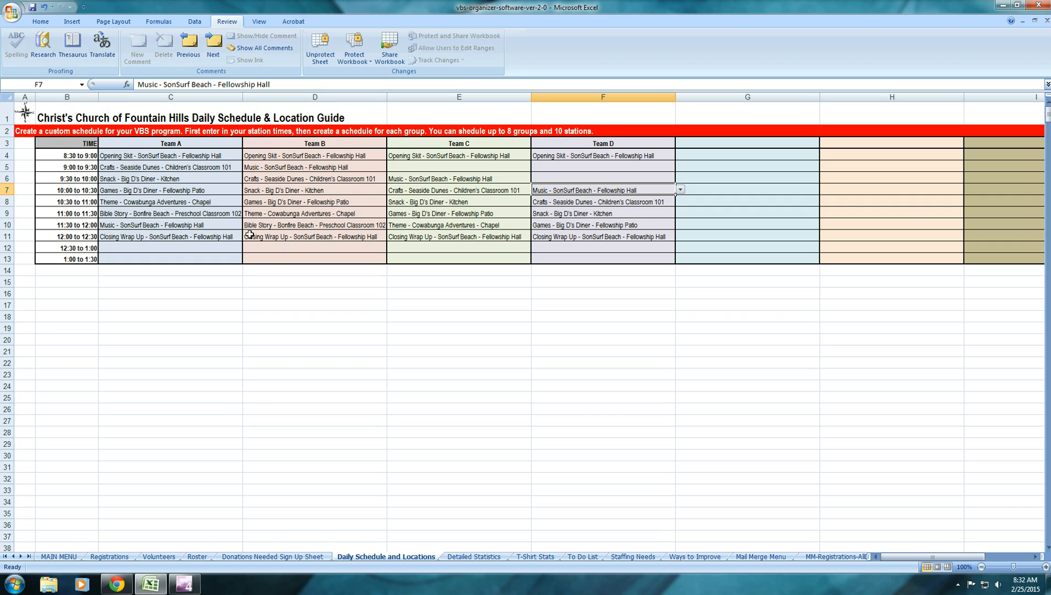
Assign Bible Story - Bonfire Beach - Preschool Classroom 102 to Team C at 9:00 to 9:30 and to Team D at 9:30 to 10:00
click(462, 169)
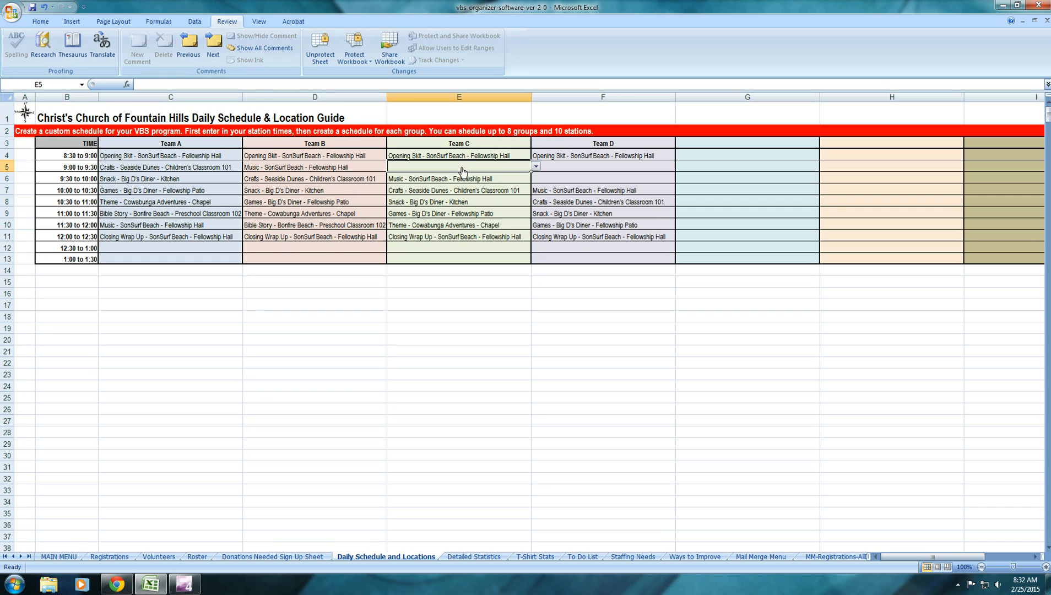
click(536, 167)
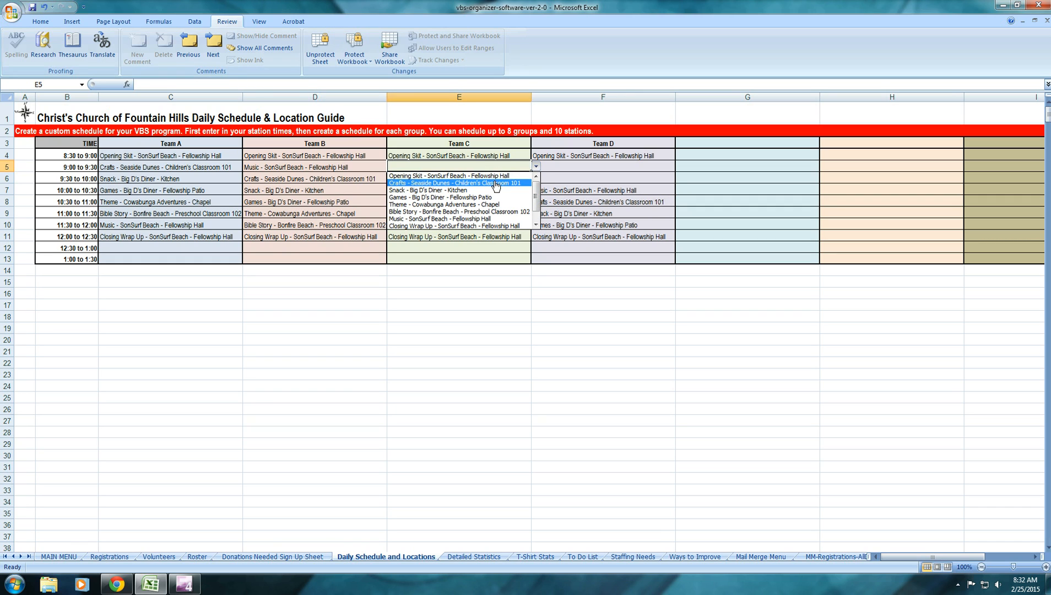
click(486, 212)
click(571, 178)
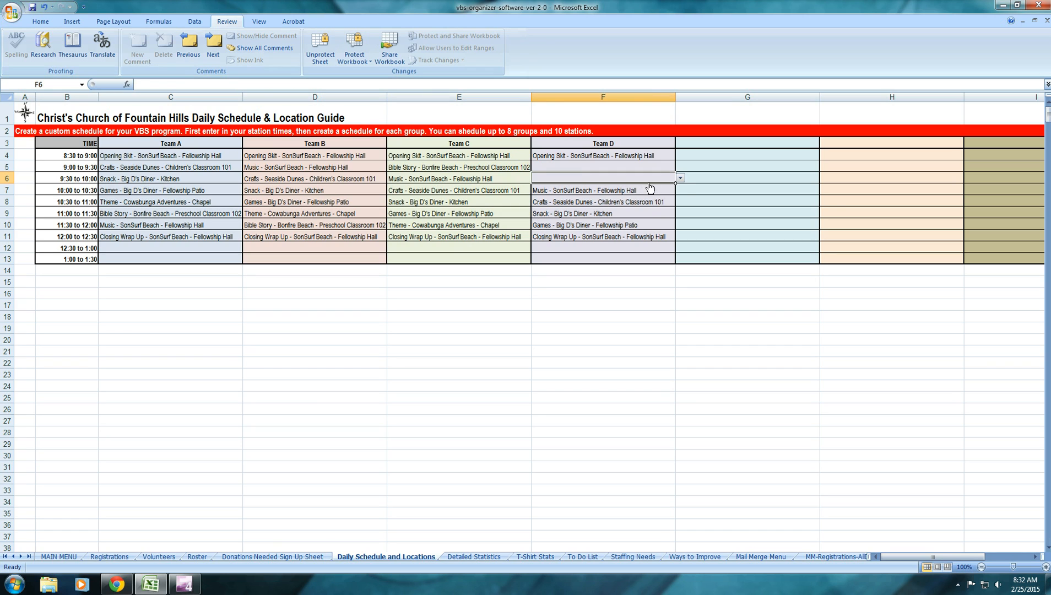
click(681, 180)
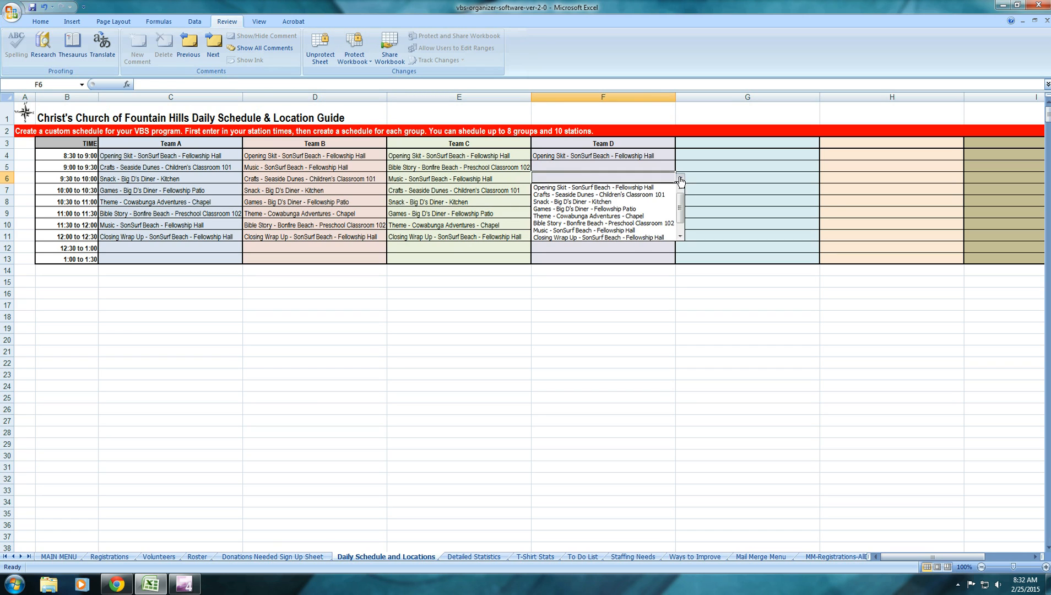
click(617, 223)
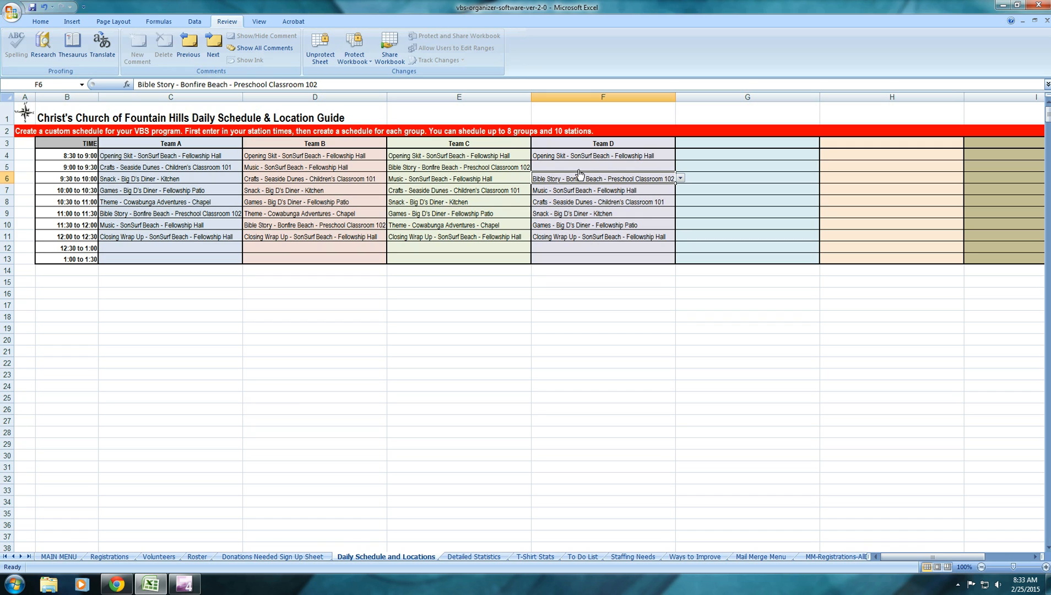
Set Team D's 9:00 to 9:30 slot to Theme - Cowabunga Adventures - Chapel
click(597, 169)
click(681, 167)
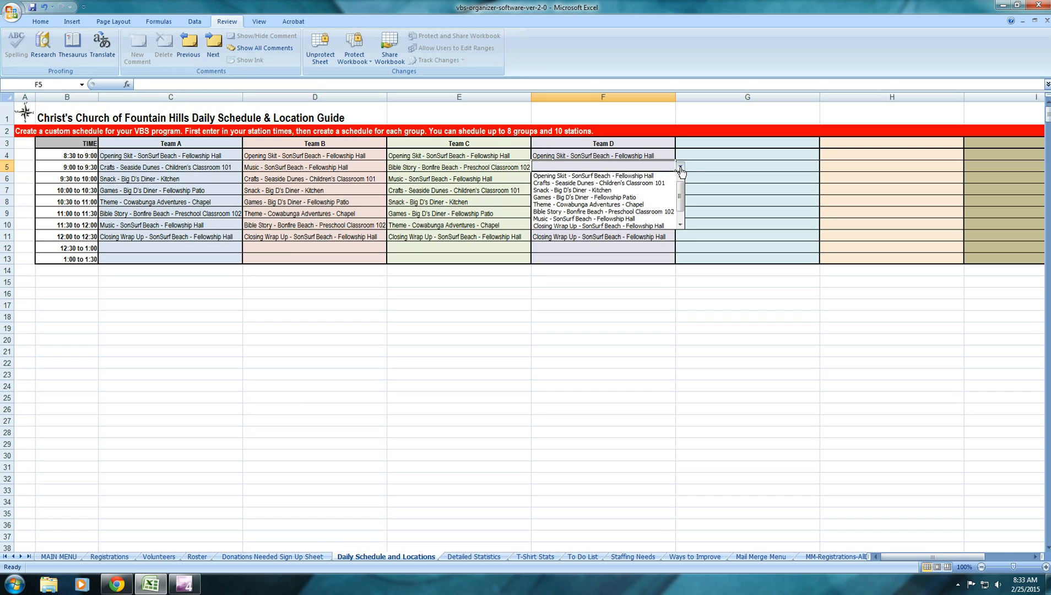
click(608, 205)
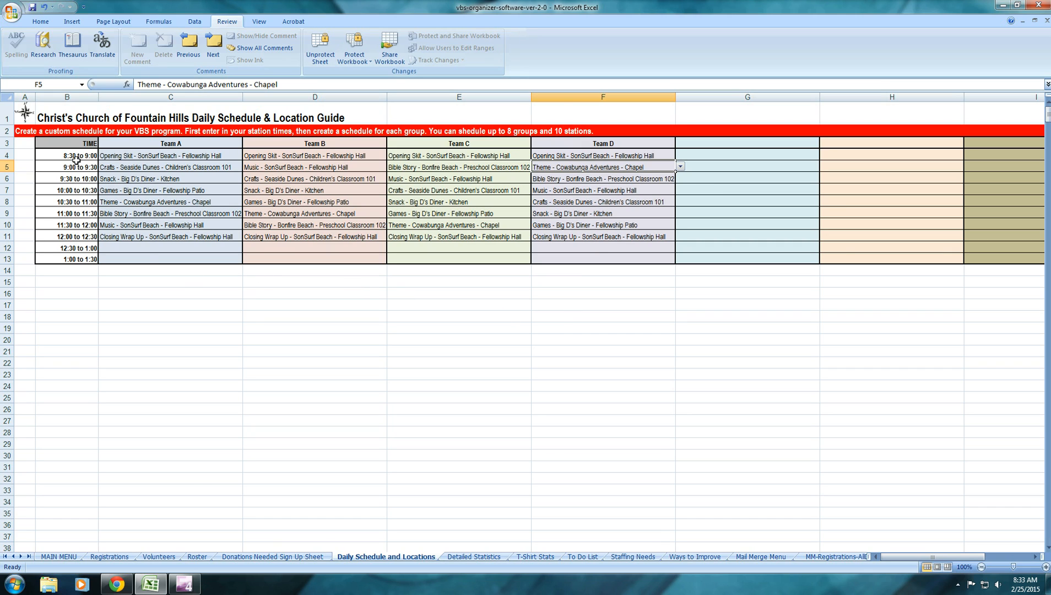
Clear the unused 12:30 to 1:00 and 1:00 to 1:30 times from the schedule's time column
drag(72, 247, 72, 260)
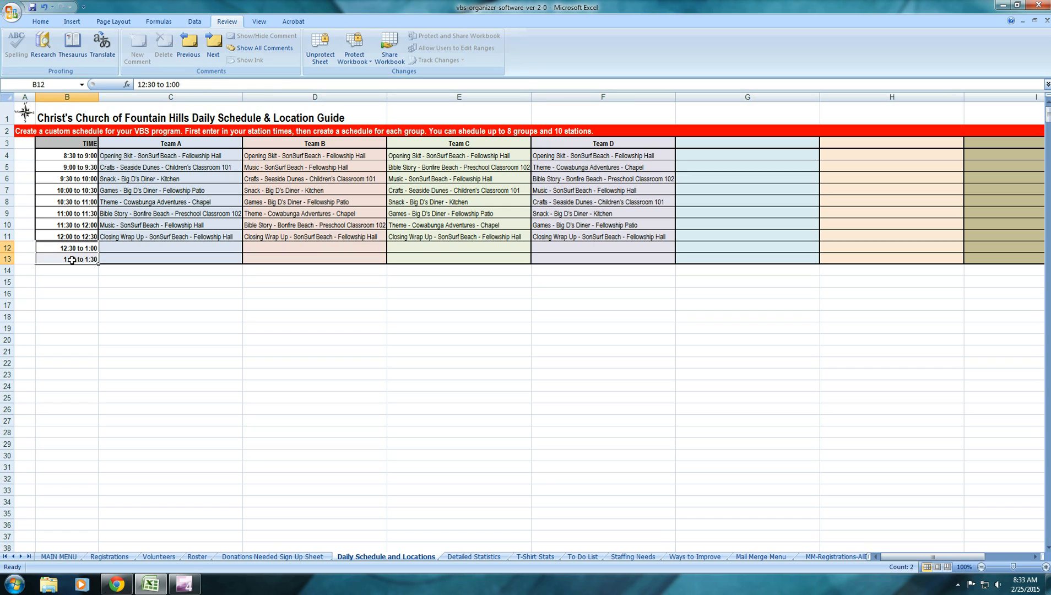
key(Delete)
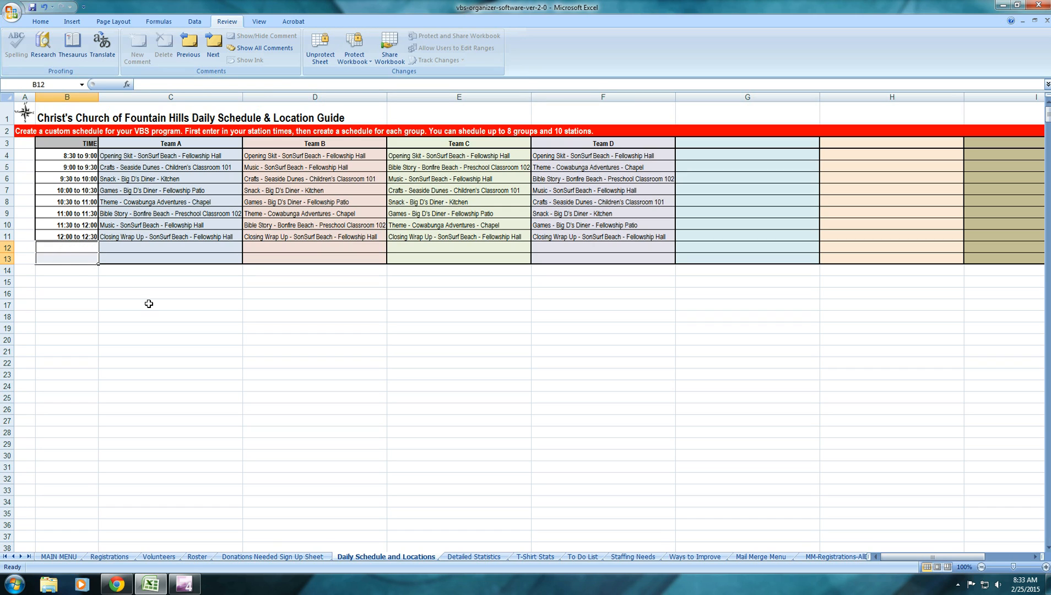
click(165, 259)
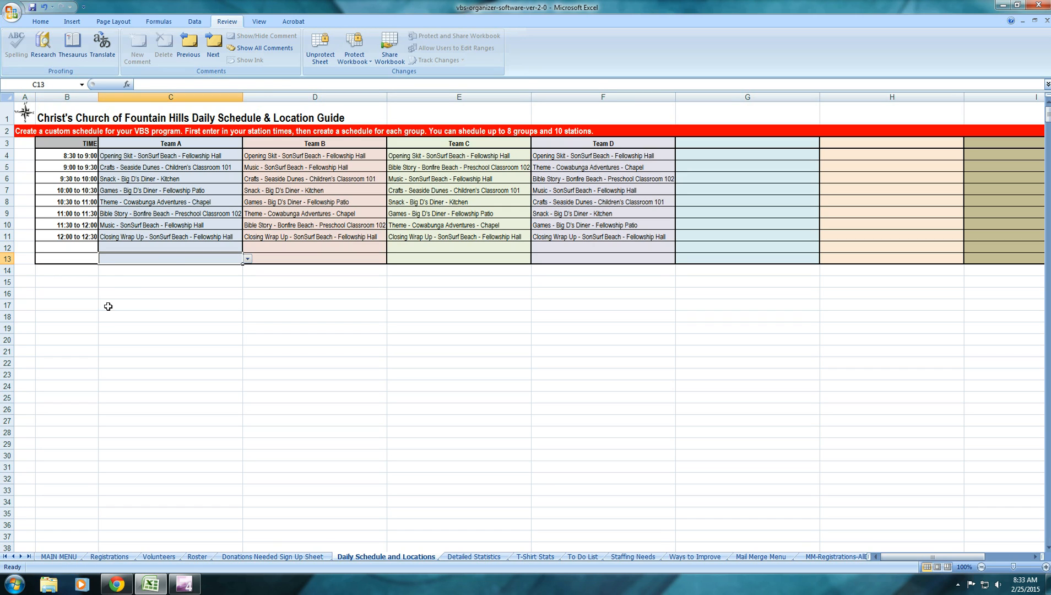